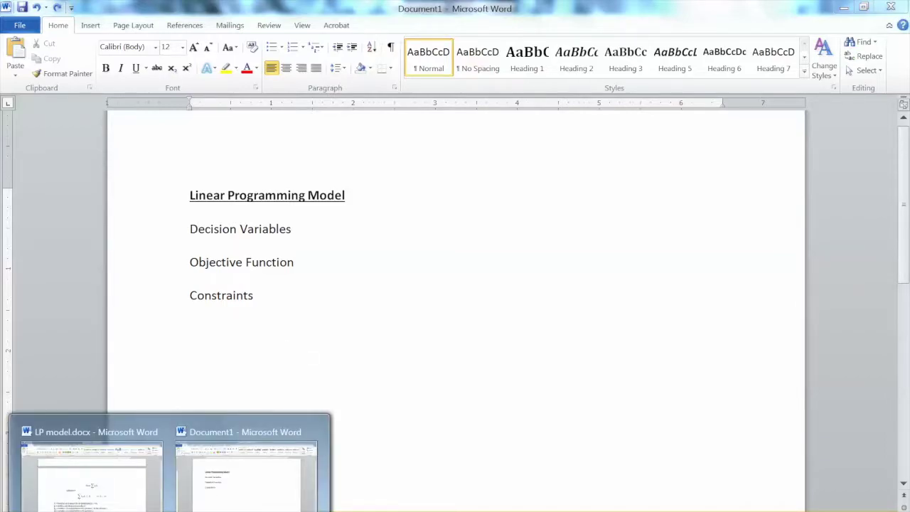
# Switch to LP model.docx and read through section 2.1 and Table 2.1 of the Par, Inc. problem.
pyautogui.click(89, 462)
pyautogui.scroll(20, 545, 295)
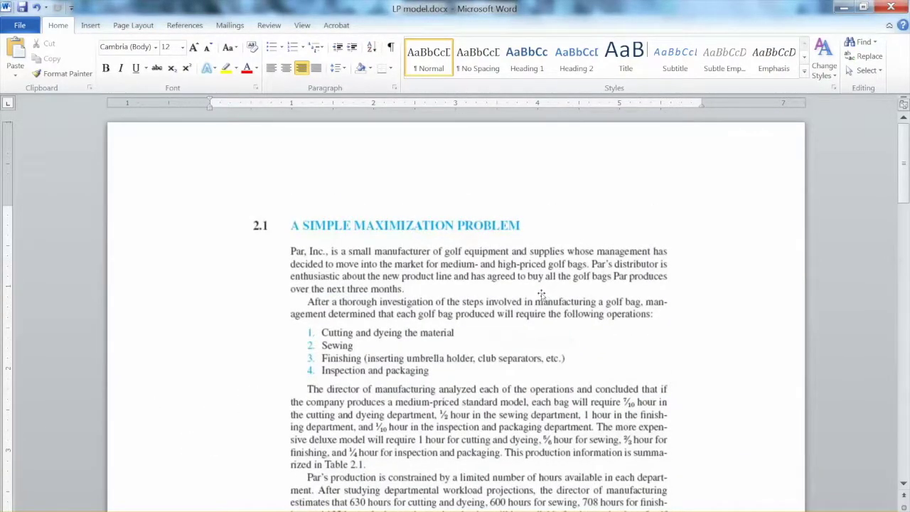
pyautogui.scroll(-2, 504, 285)
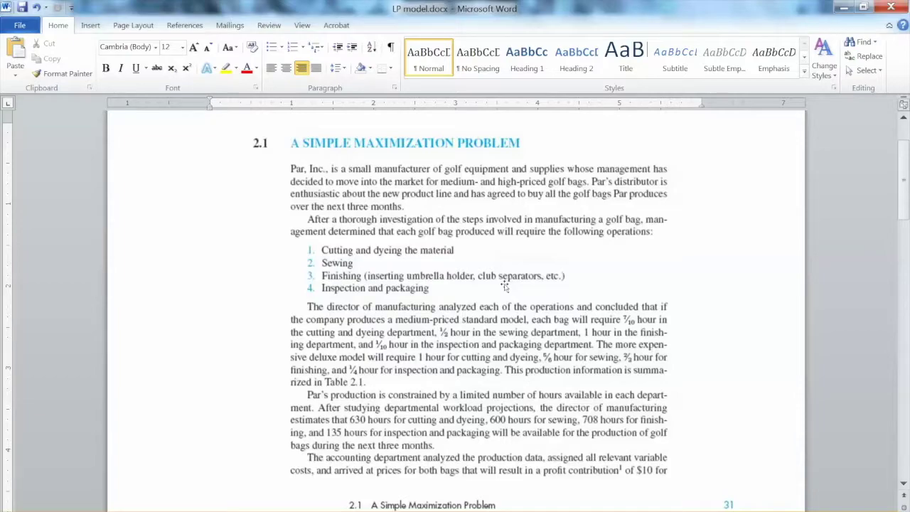
pyautogui.scroll(-2, 504, 285)
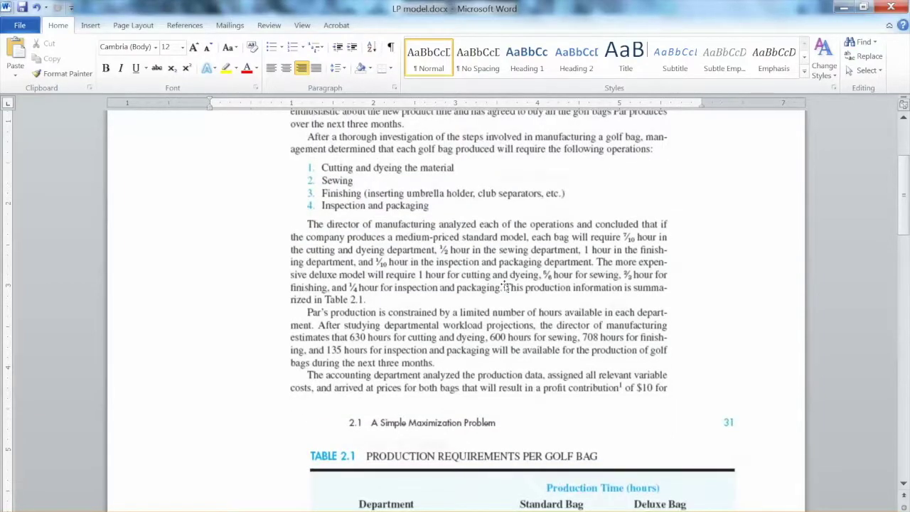
pyautogui.scroll(2, 504, 285)
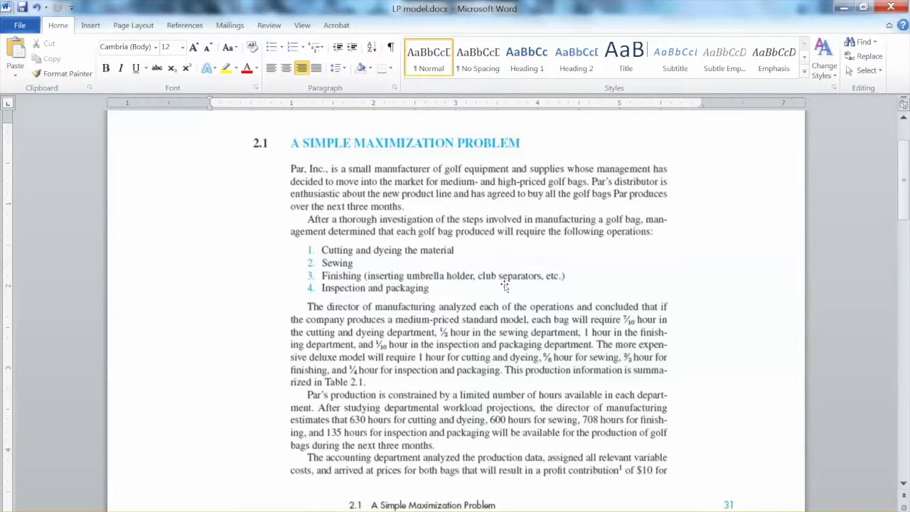
pyautogui.scroll(-1, 503, 285)
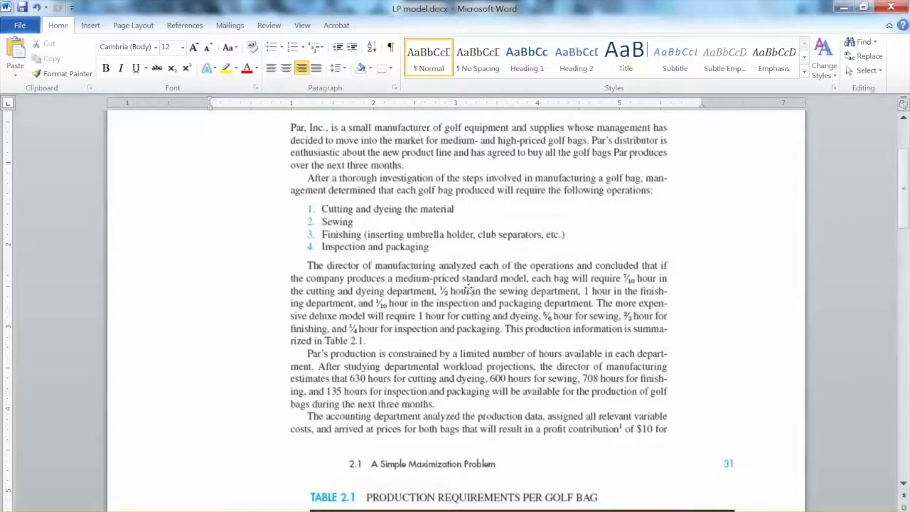
pyautogui.scroll(-5, 470, 290)
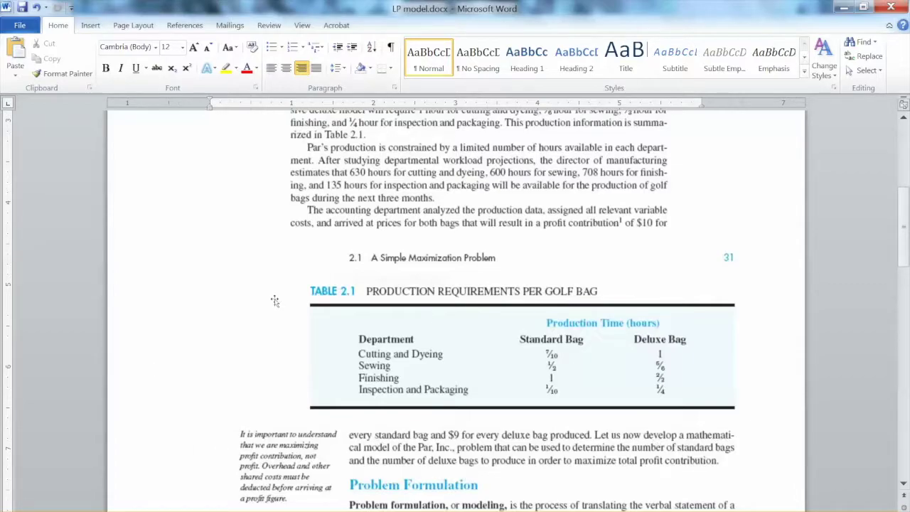
pyautogui.scroll(1, 273, 300)
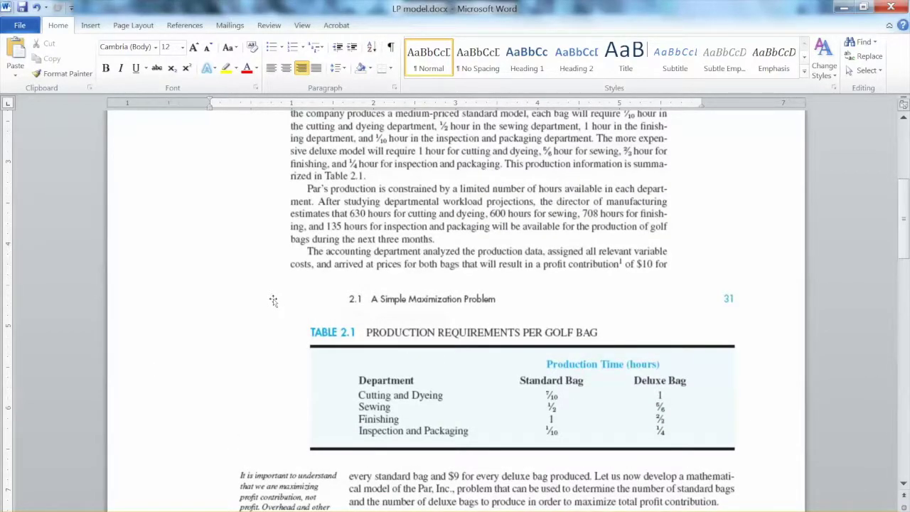
pyautogui.scroll(1, 273, 300)
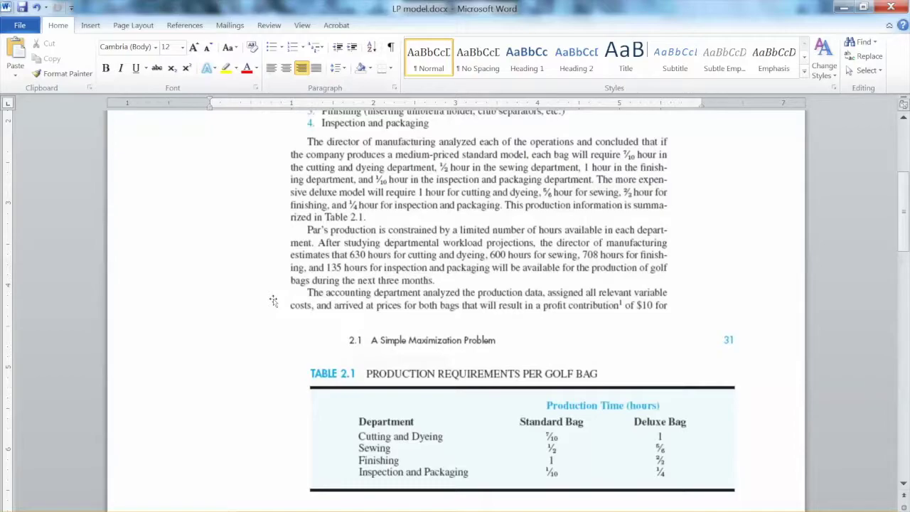
pyautogui.scroll(-1, 273, 300)
pyautogui.scroll(1, 273, 301)
pyautogui.scroll(1, 273, 300)
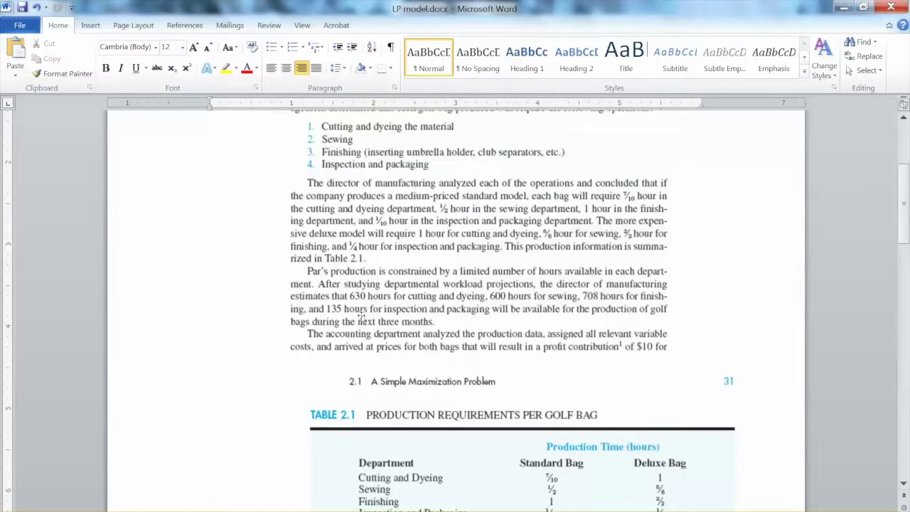
pyautogui.scroll(1, 362, 318)
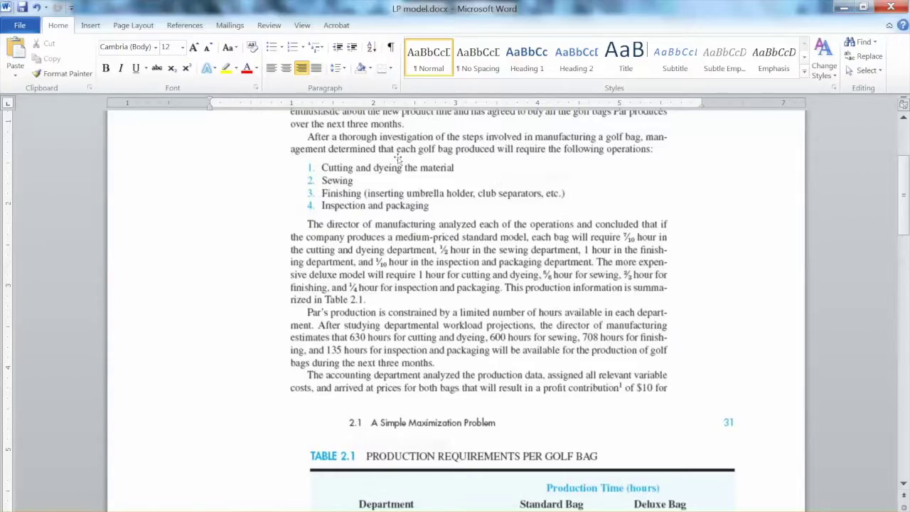
pyautogui.scroll(-5, 655, 304)
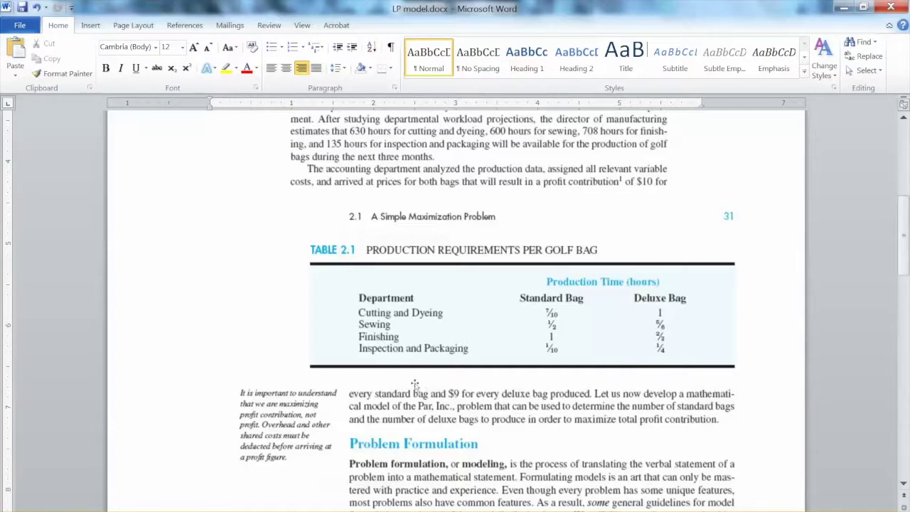
pyautogui.moveTo(171, 510)
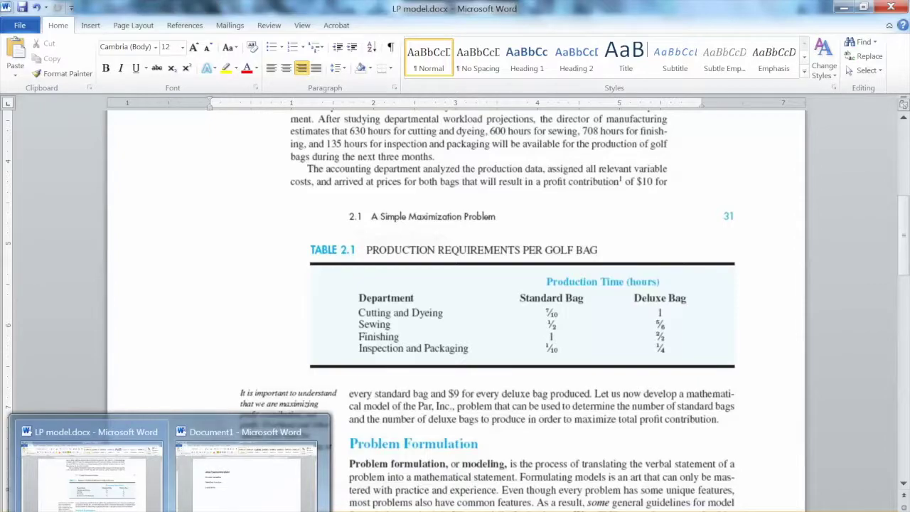
pyautogui.scroll(4, 273, 300)
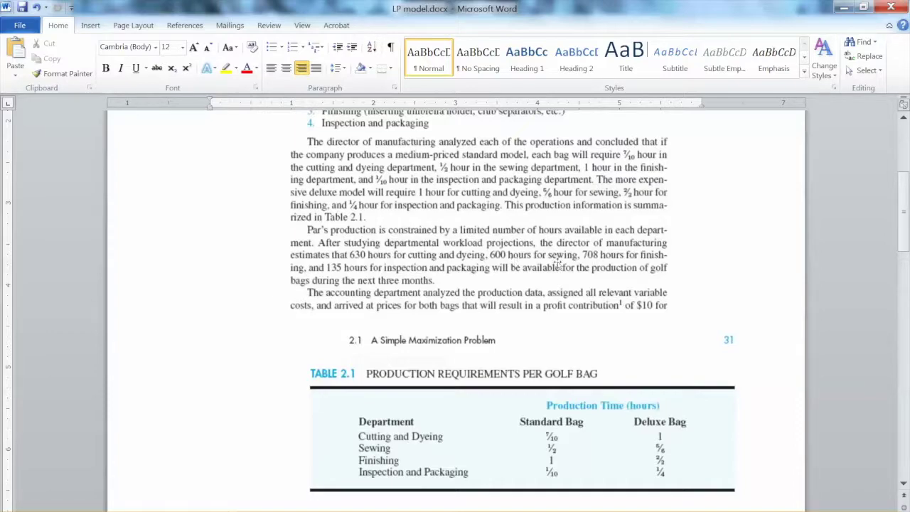
pyautogui.scroll(1, 563, 255)
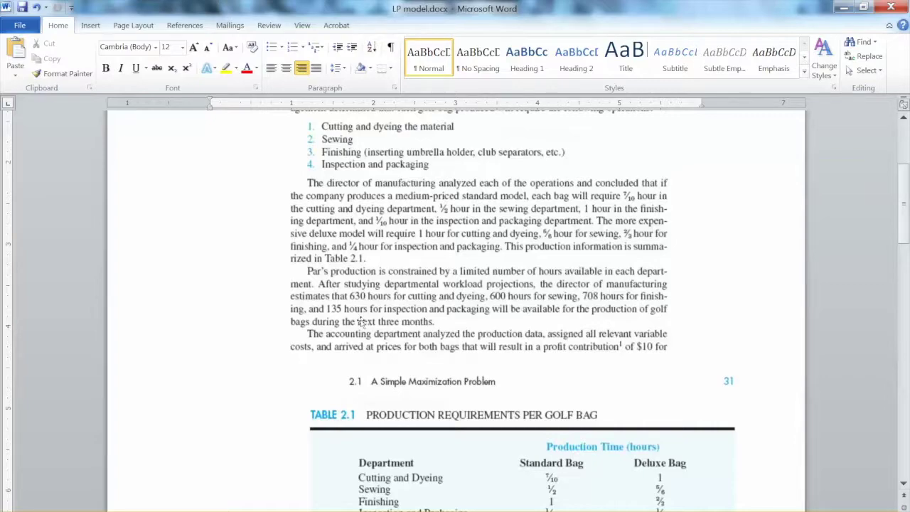
pyautogui.scroll(1, 361, 315)
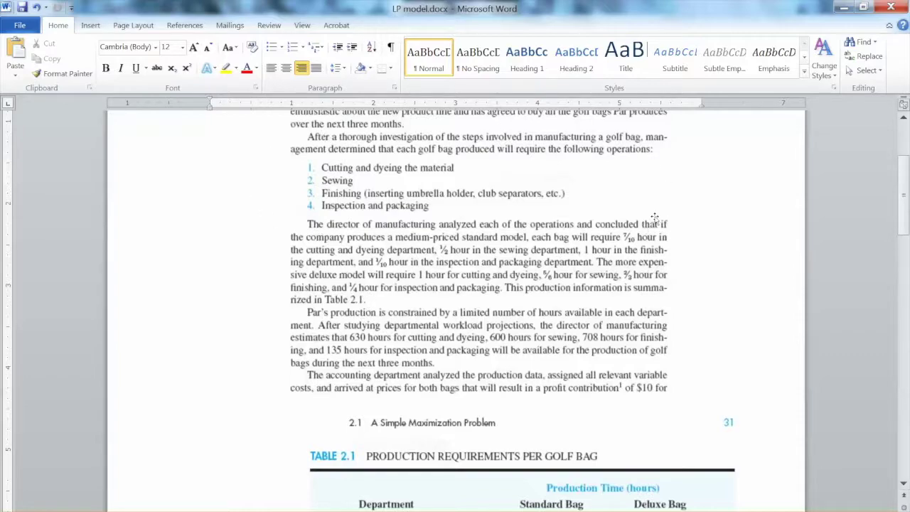
pyautogui.scroll(-5, 653, 221)
# Back in Document1, insert two blank lines beneath the Decision Variables heading.
pyautogui.moveTo(163, 506)
pyautogui.click(229, 503)
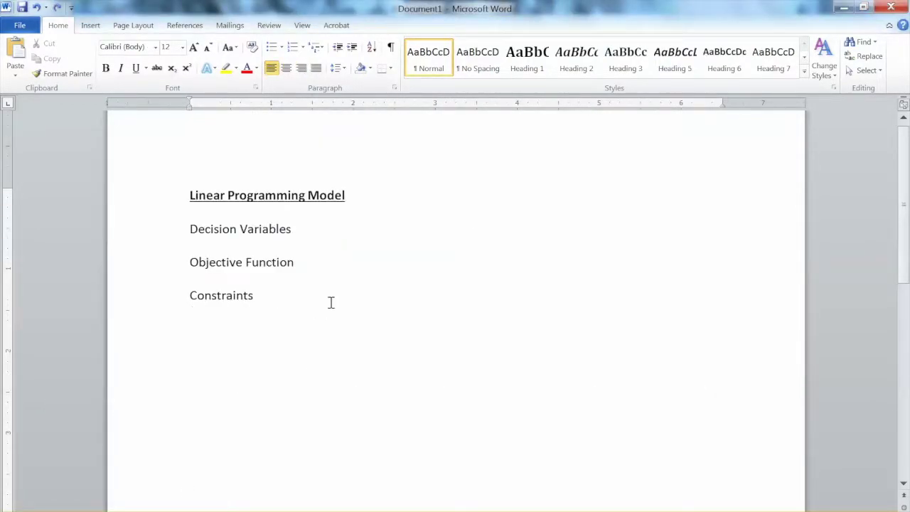
pyautogui.click(322, 242)
pyautogui.press('Return')
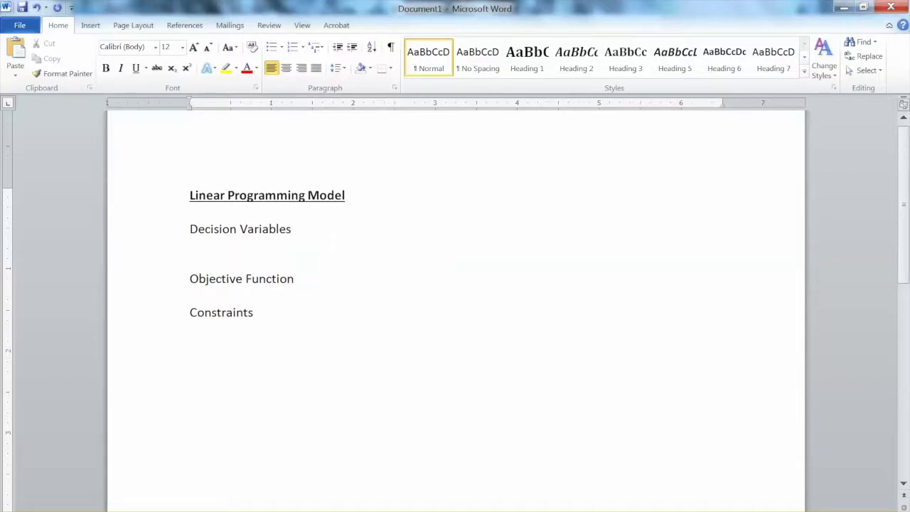
pyautogui.click(190, 245)
pyautogui.press('Return')
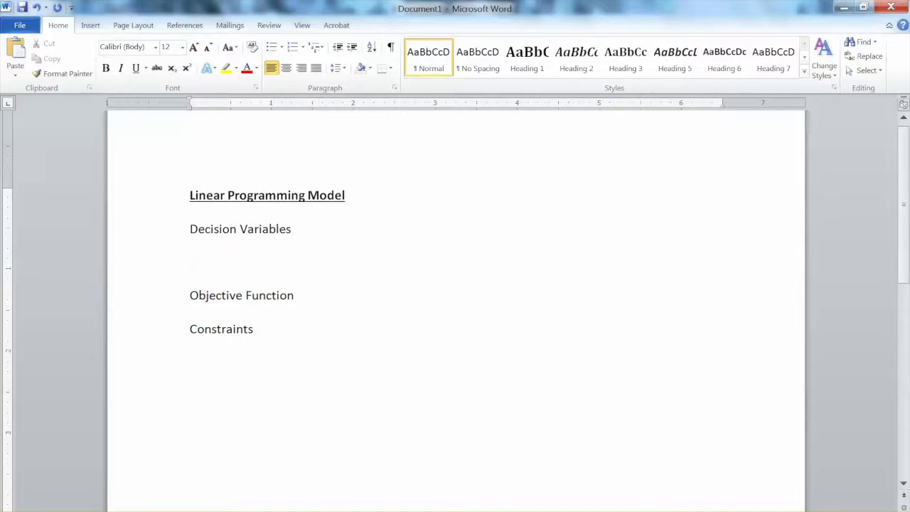
# Define 'S = number of standard golf bags to be produced' under Decision Variables.
pyautogui.write('S = number pf')
pyautogui.press('BackSpace')
pyautogui.press('BackSpace')
pyautogui.write('of standa')
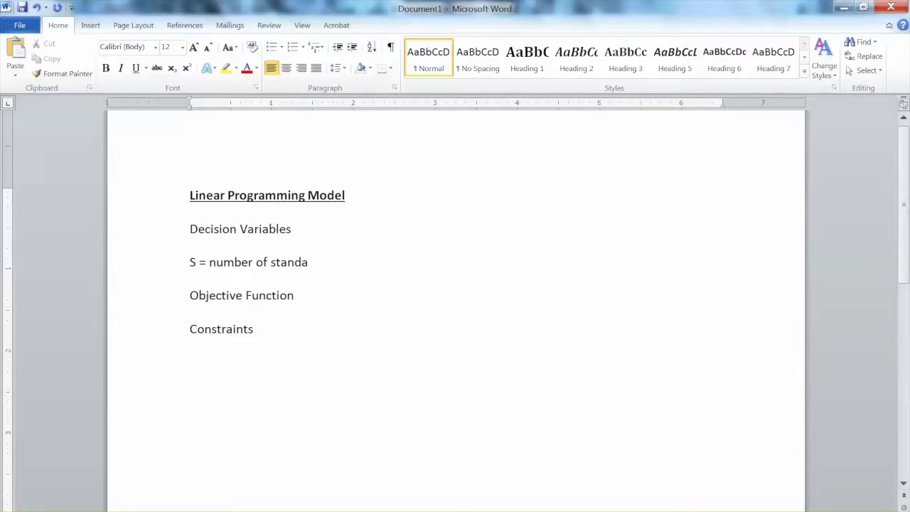
pyautogui.write('rd golf bags to be pr')
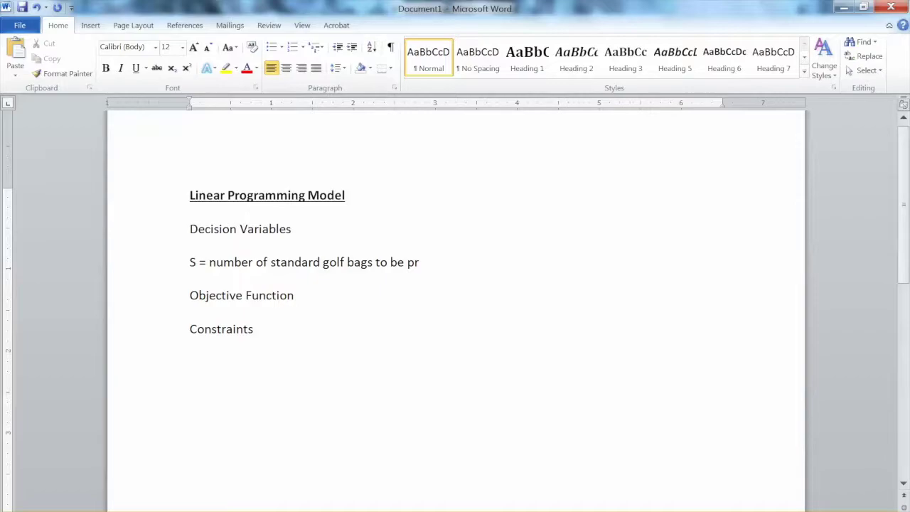
pyautogui.write('oduced')
pyautogui.press('Return')
# Define 'D = number of deluxe golf bags to be produced' on the next line.
pyautogui.write('D')
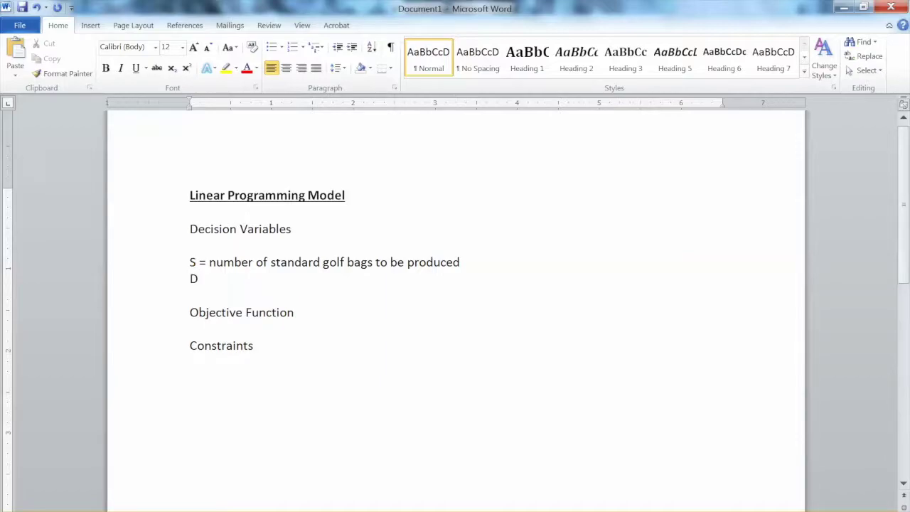
pyautogui.write(' = number of dexl')
pyautogui.press('BackSpace')
pyautogui.press('BackSpace')
pyautogui.write('luxe')
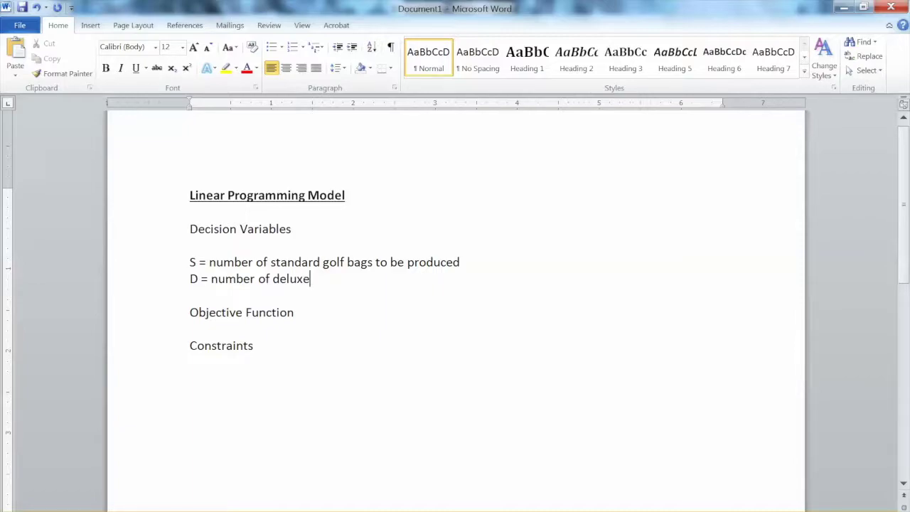
pyautogui.write(' gol')
pyautogui.press('BackSpace')
pyautogui.write('olf bags to be prod')
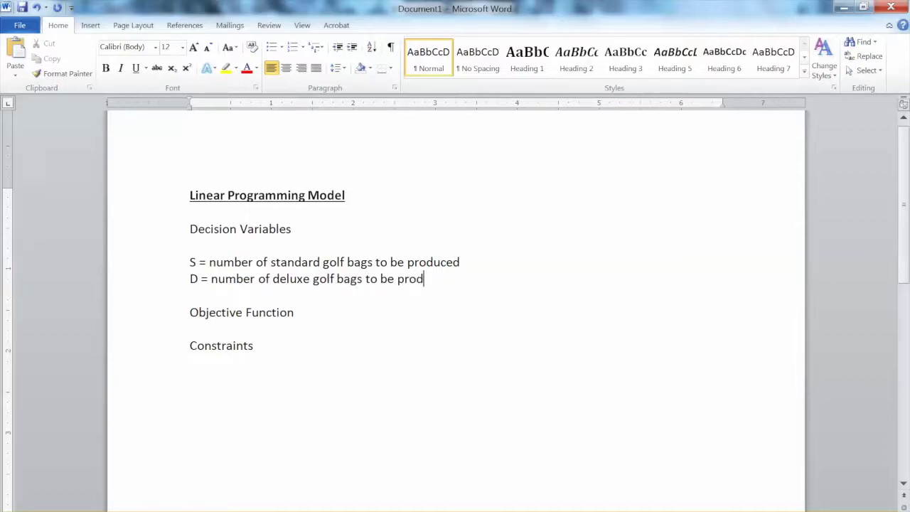
pyautogui.write('uced')
# Under Objective Function, add the line 'To maximize the total profit', then view LP model.docx's Table 2.1.
pyautogui.click(343, 328)
pyautogui.press('Return')
pyautogui.click(189, 328)
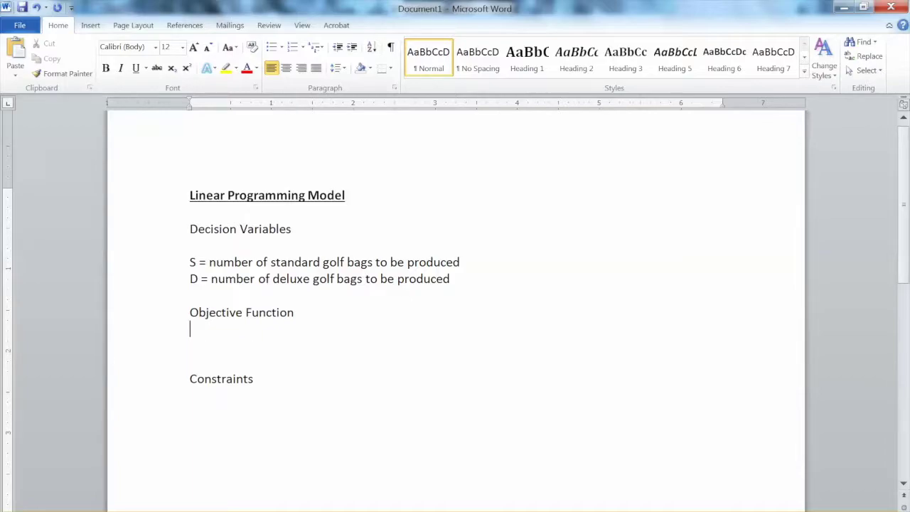
pyautogui.press('Return')
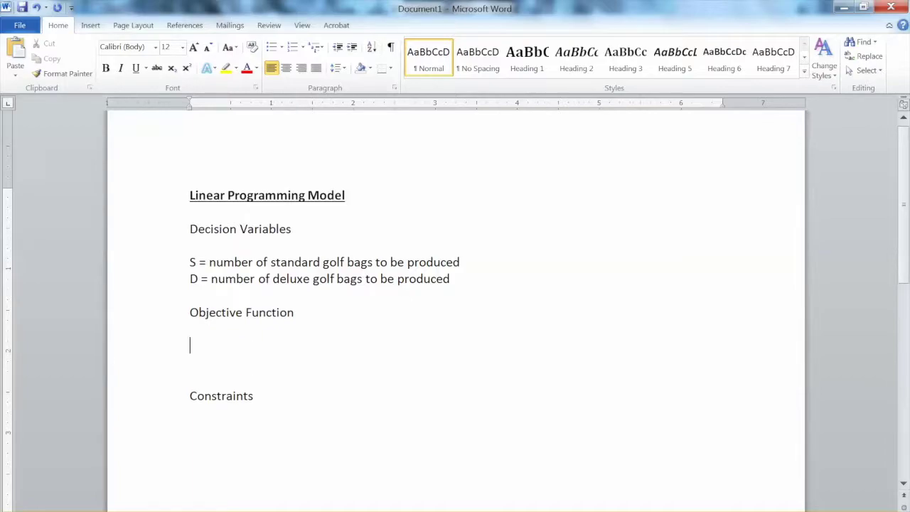
pyautogui.write('To maximize the total')
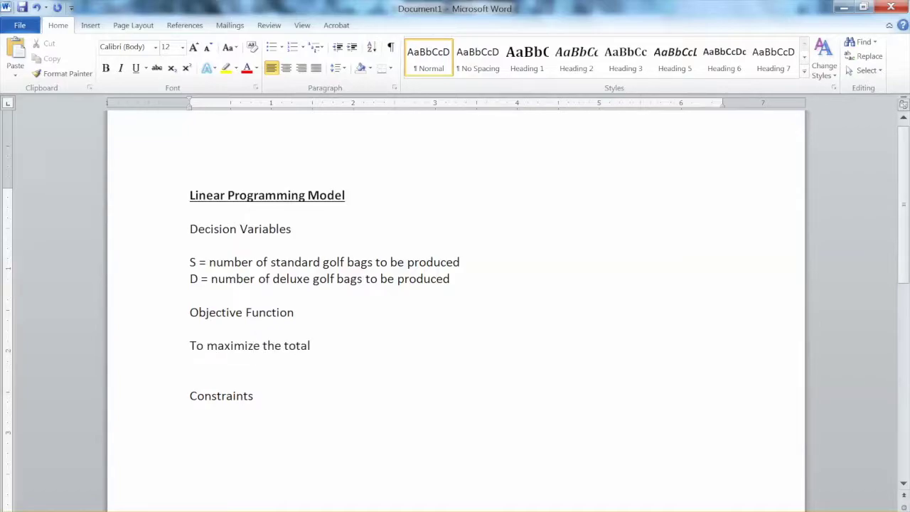
pyautogui.write(' profit')
pyautogui.press('Return')
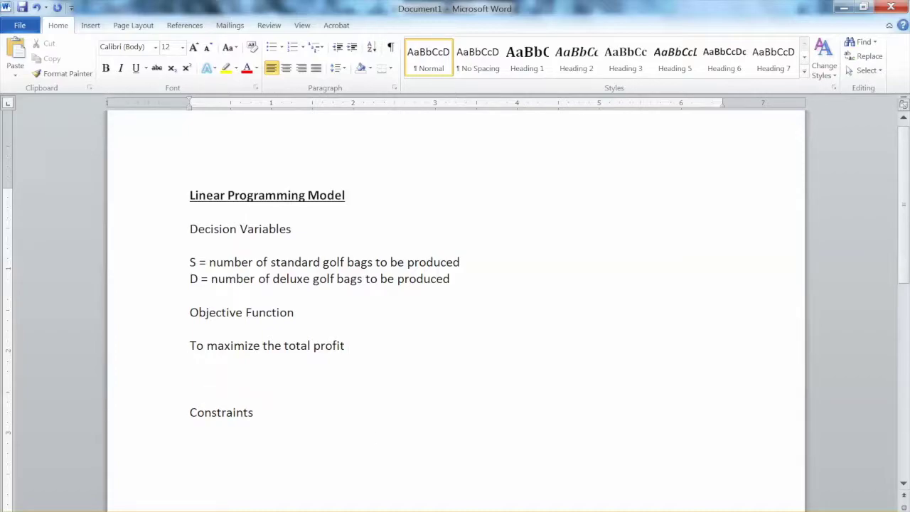
pyautogui.click(101, 506)
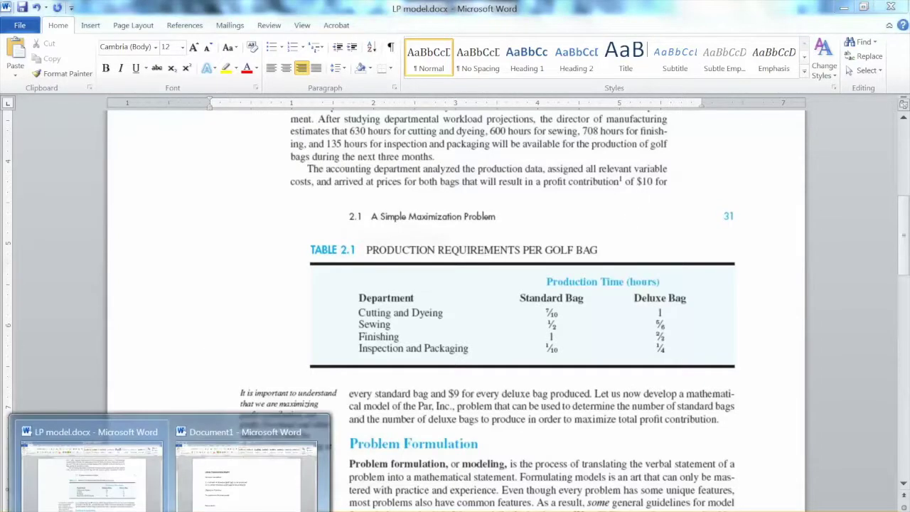
# In Document1, type the objective 'Max 10S + 9D' below the profit statement.
pyautogui.click(313, 432)
pyautogui.write('MA')
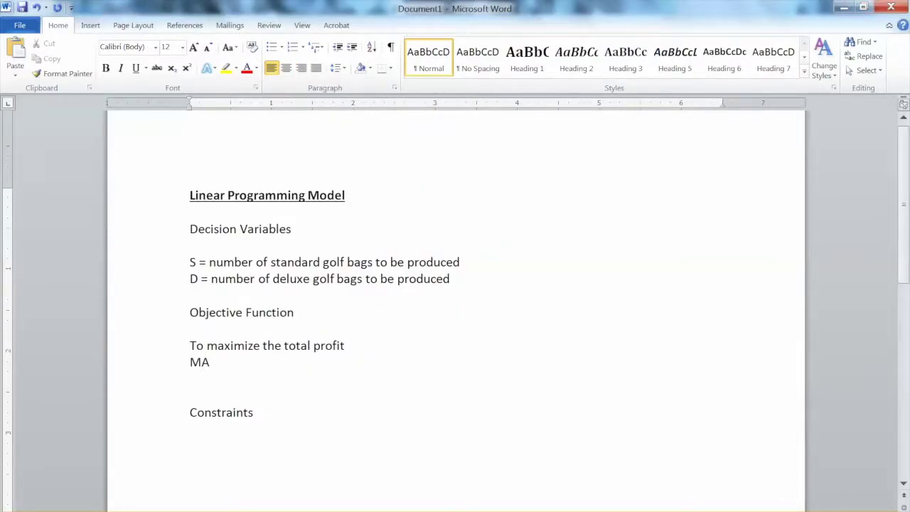
pyautogui.press('BackSpace')
pyautogui.write('ax 10')
pyautogui.write('S')
pyautogui.write('+ 9')
pyautogui.write('D')
# Colour the Max 10S + 9D line red.
pyautogui.click(137, 366)
pyautogui.click(246, 68)
pyautogui.click(340, 364)
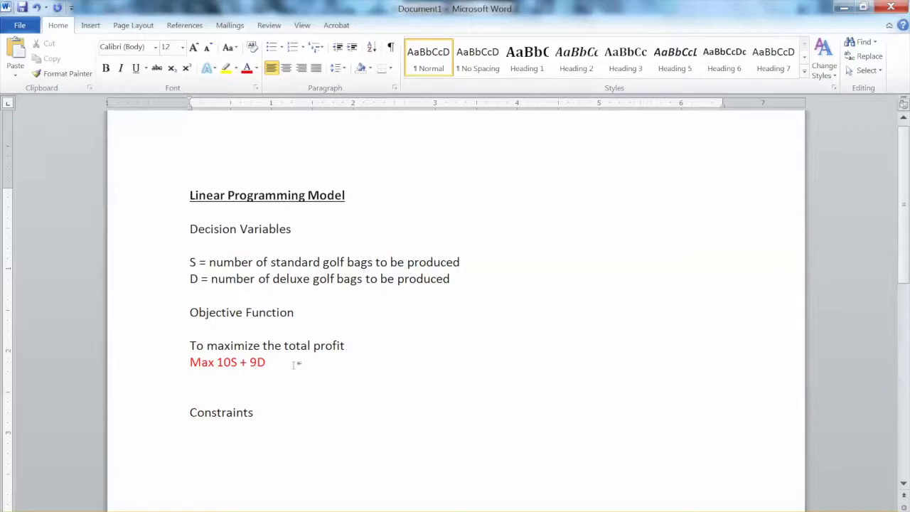
pyautogui.moveTo(282, 363); pyautogui.dragTo(211, 362)
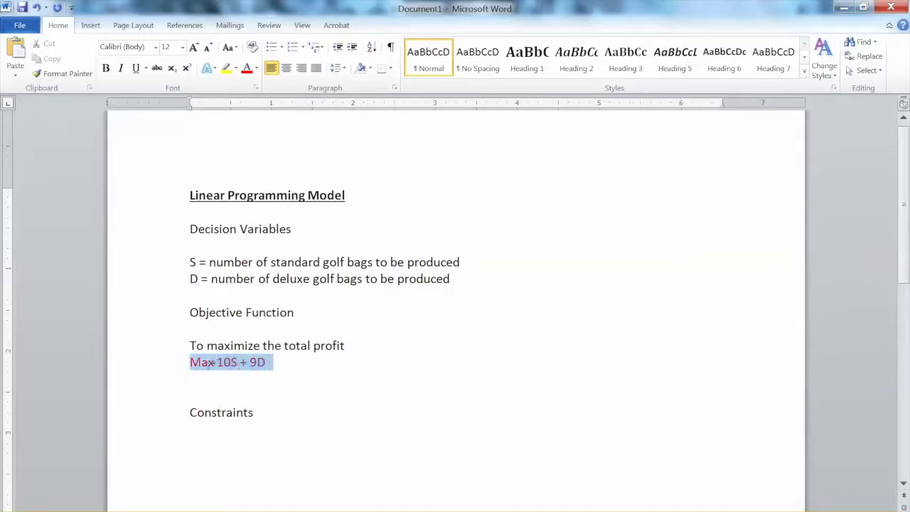
pyautogui.click(298, 368)
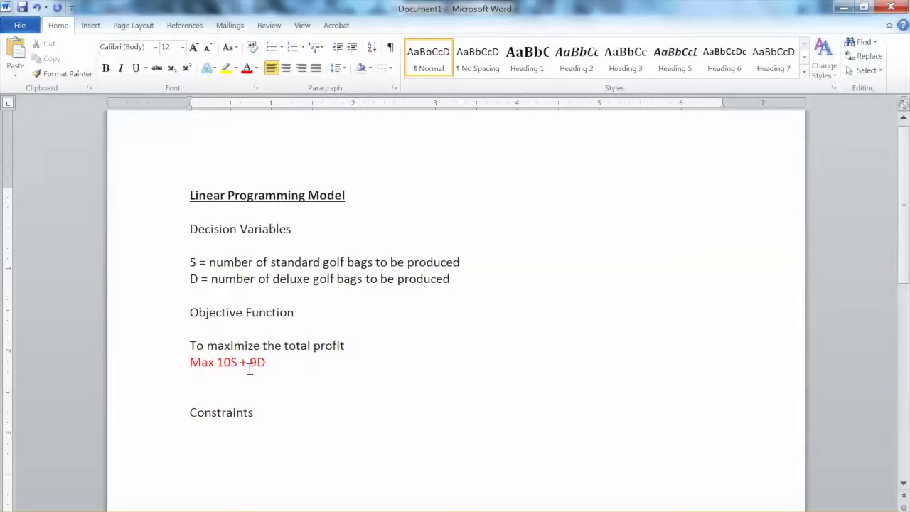
pyautogui.scroll(-2, 305, 427)
pyautogui.click(306, 430)
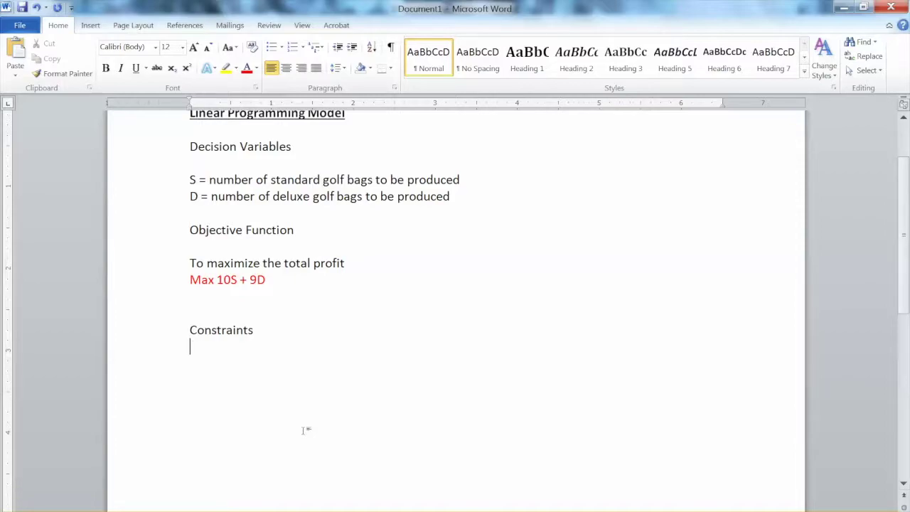
pyautogui.moveTo(182, 510)
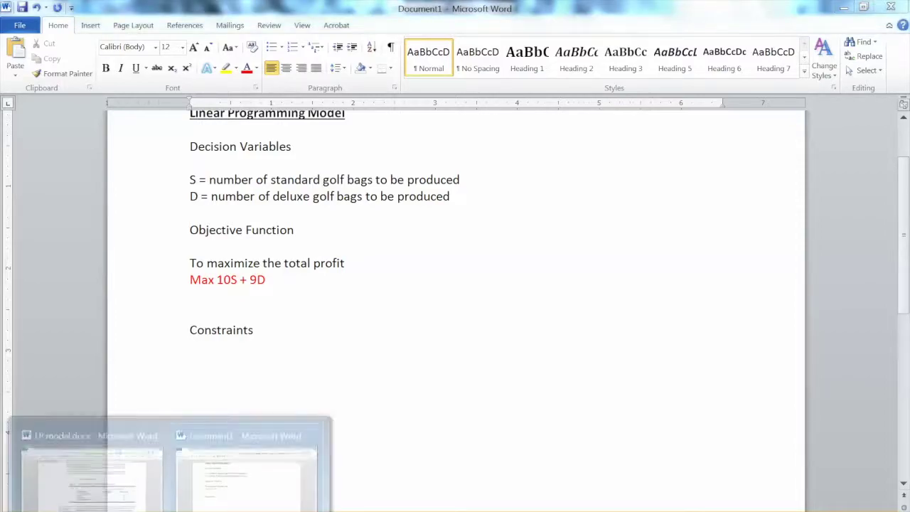
pyautogui.click(131, 504)
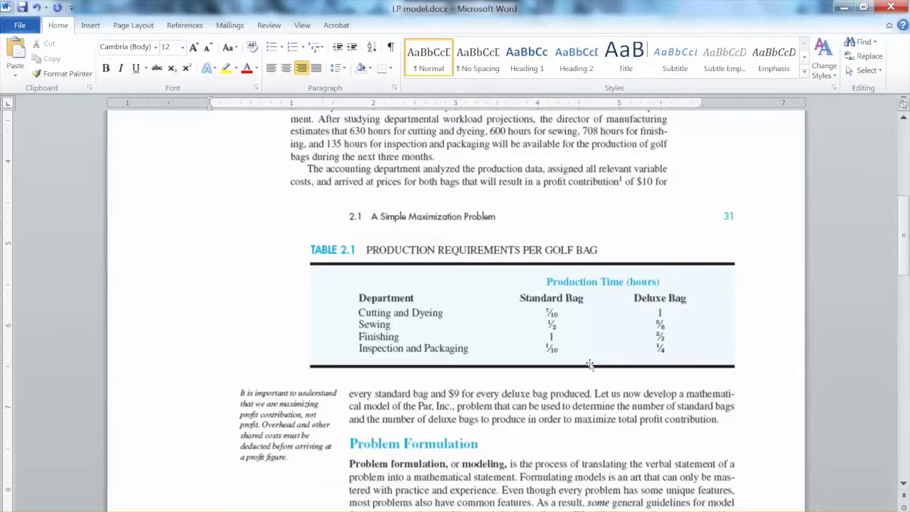
pyautogui.scroll(4, 586, 362)
pyautogui.scroll(3, 586, 362)
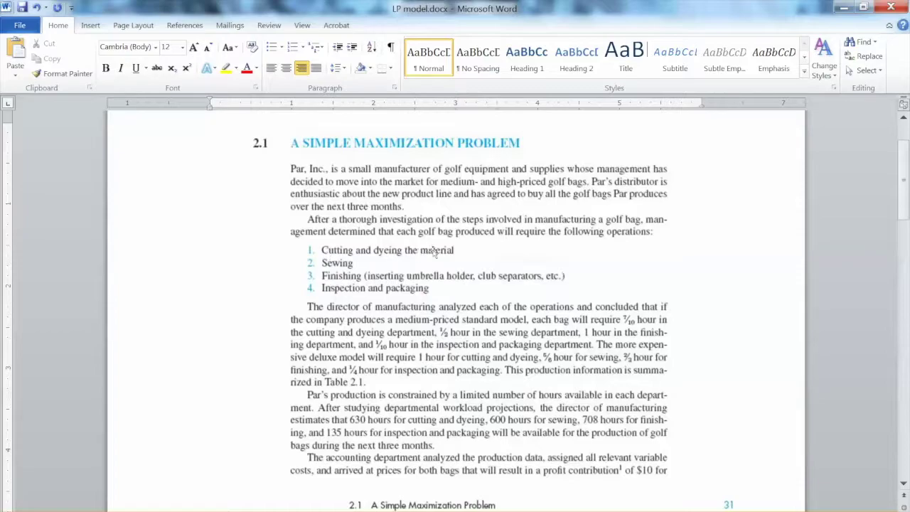
pyautogui.hotkey('alt', 'Tab')
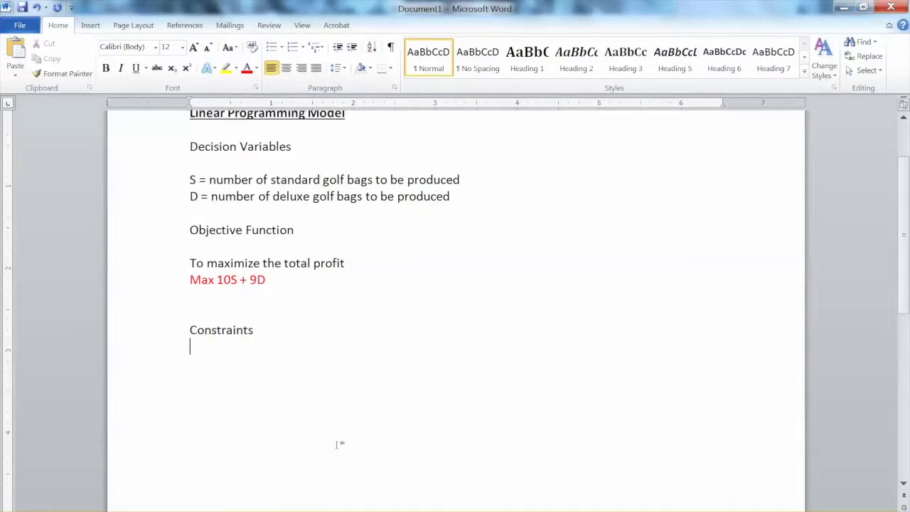
# Add the bullet 'Cutting and Dyeing process cannot use more than 630 hours', then view Table 2.1.
pyautogui.hotkey('ctrl', 'v')
pyautogui.write('Cut')
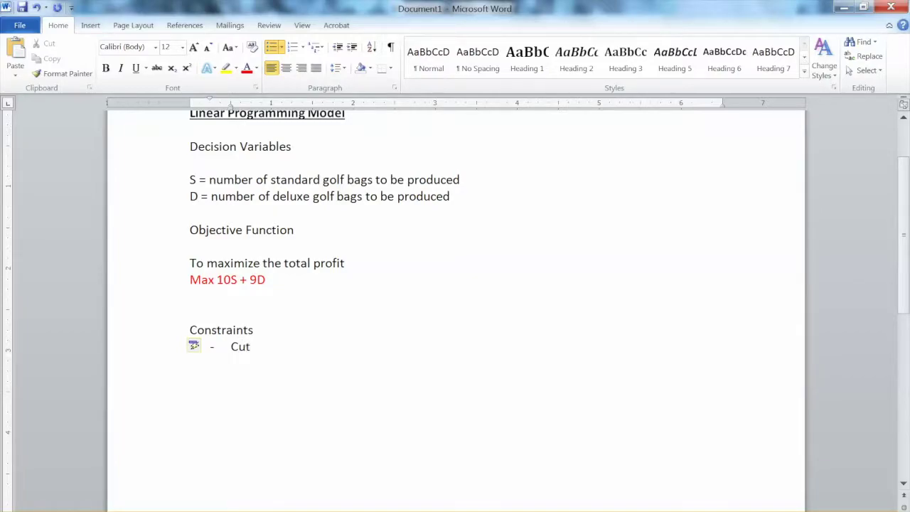
pyautogui.write('ting and Dyeing p')
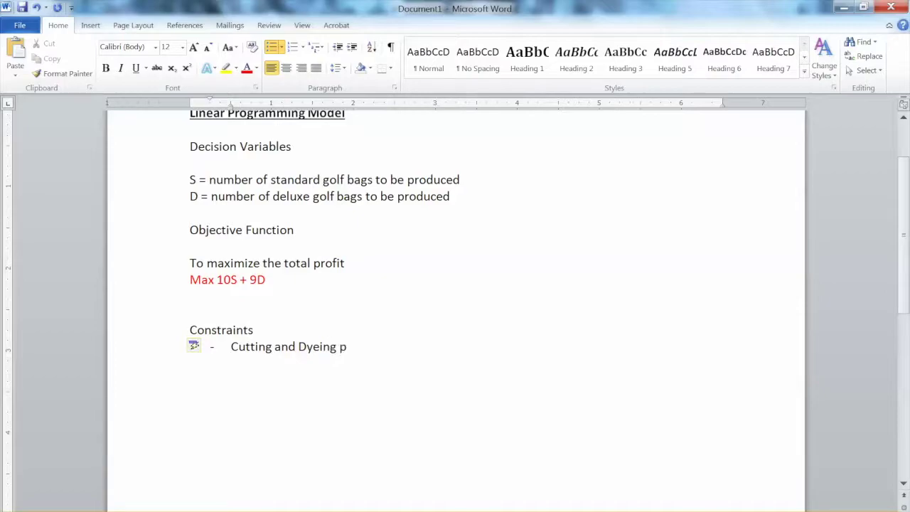
pyautogui.write('rocess cannot use more than')
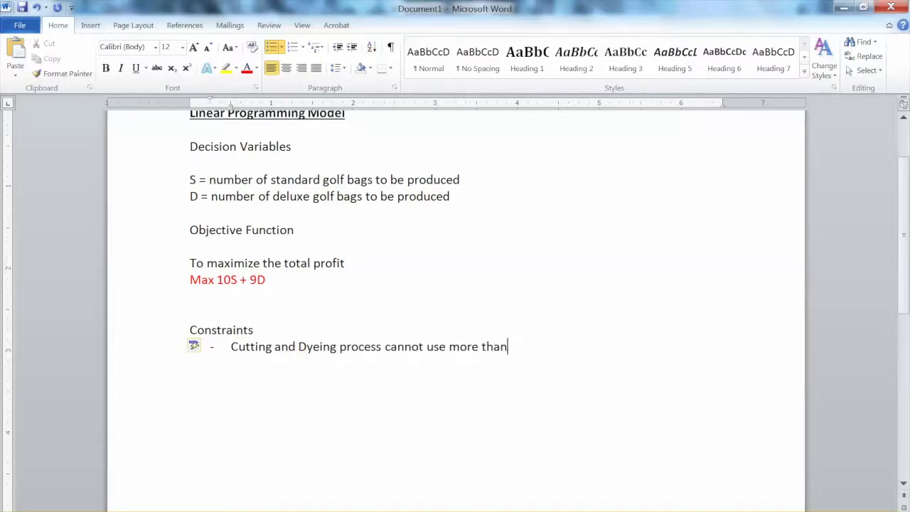
pyautogui.write(' 630 hours')
pyautogui.press('Return')
pyautogui.press('Return')
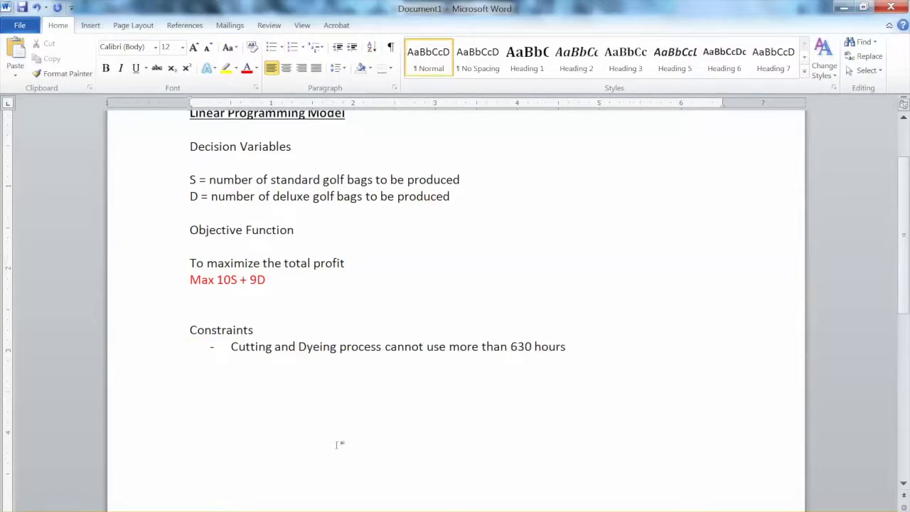
pyautogui.hotkey('alt', 'Tab')
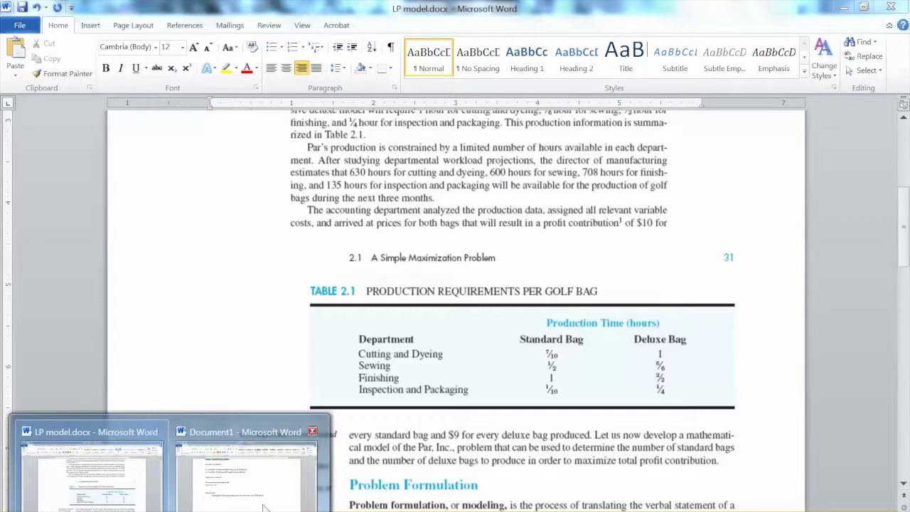
# Type the cutting and dyeing constraint 7/10S + 1D, checking Table 2.1 for the coefficients.
pyautogui.click(249, 465)
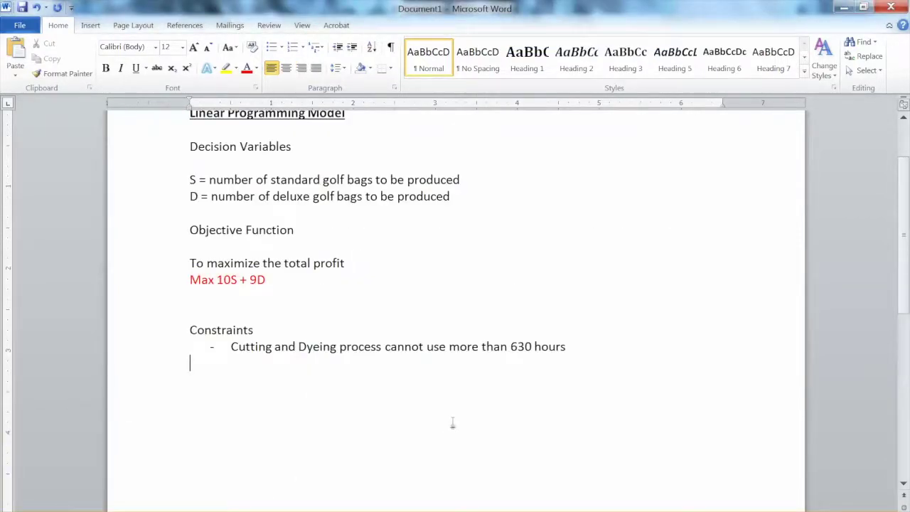
pyautogui.write('7/10')
pyautogui.write('S')
pyautogui.click(93, 469)
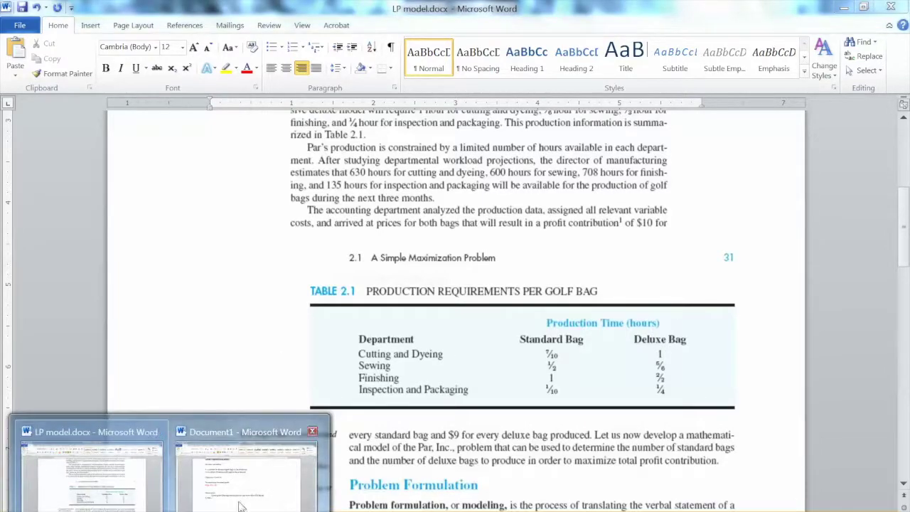
pyautogui.click(312, 482)
pyautogui.write('10S + 1')
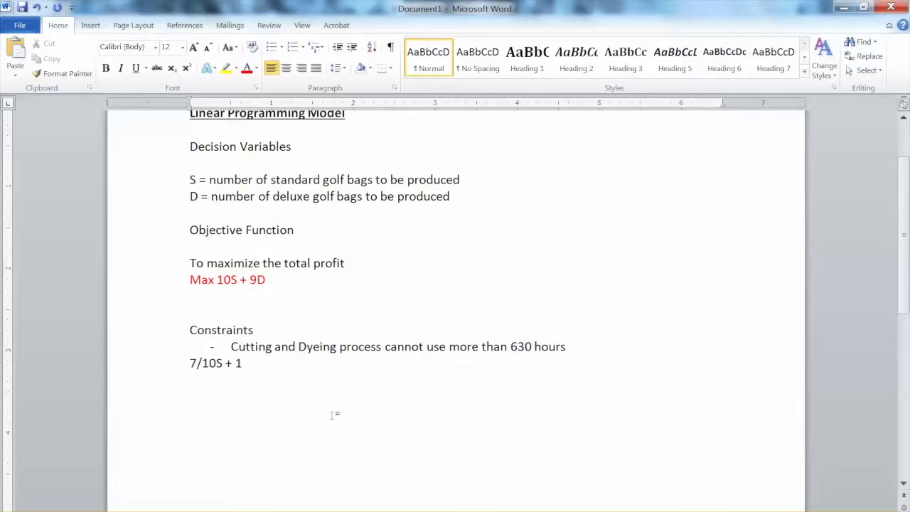
pyautogui.write('D')
# Complete the sewing constraint by adding '<= 600' after 1/2S + 5/6D.
pyautogui.moveTo(258, 365); pyautogui.dragTo(193, 362)
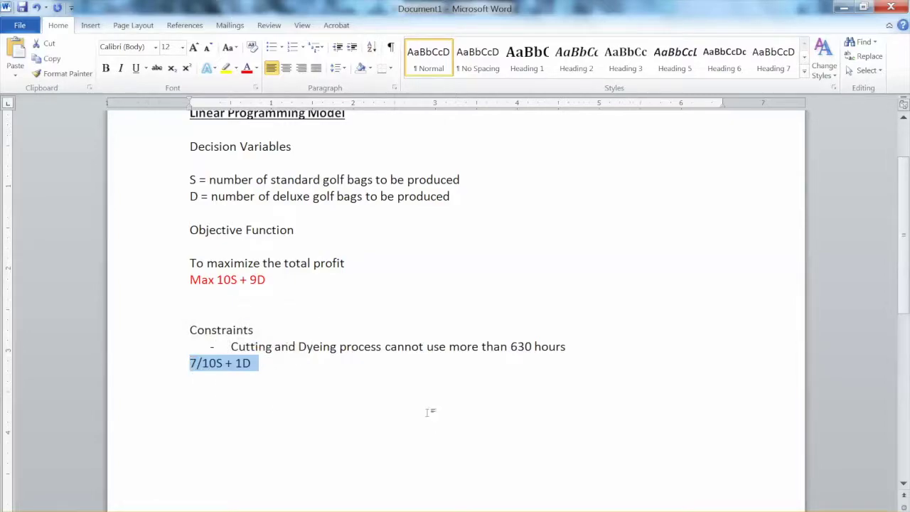
pyautogui.click(305, 366)
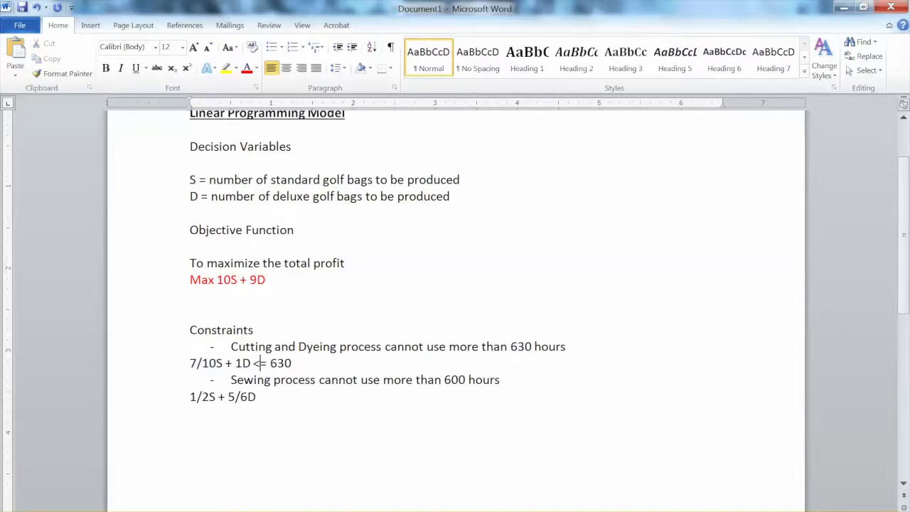
pyautogui.click(282, 397)
pyautogui.write('<= 600')
# Add the bullet 'Finishing process cannot use more than 708 hours' and constraint 1S + 2/3D <=708.
pyautogui.press('Return')
pyautogui.write('-')
pyautogui.press('Tab')
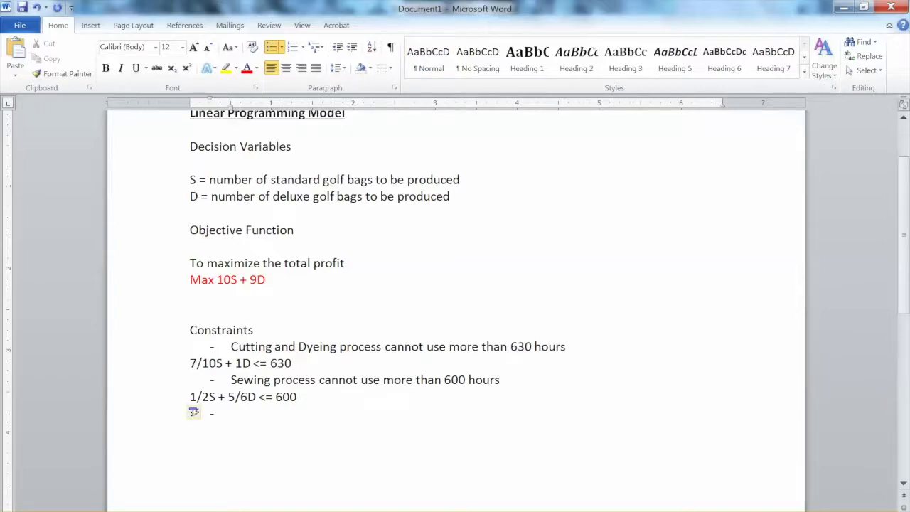
pyautogui.write('Finishing process cannot use more than 70')
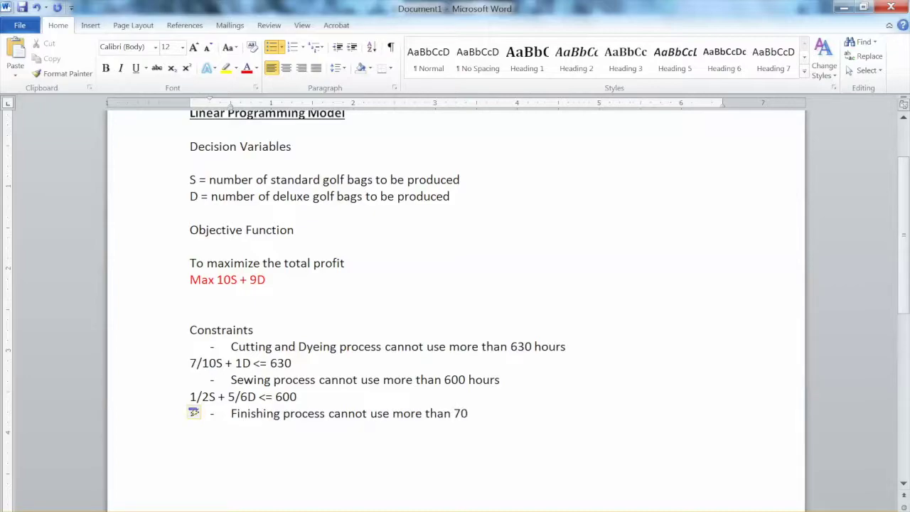
pyautogui.write('8 hours')
pyautogui.press('Return')
pyautogui.press('Return')
pyautogui.write('1S + 2/3')
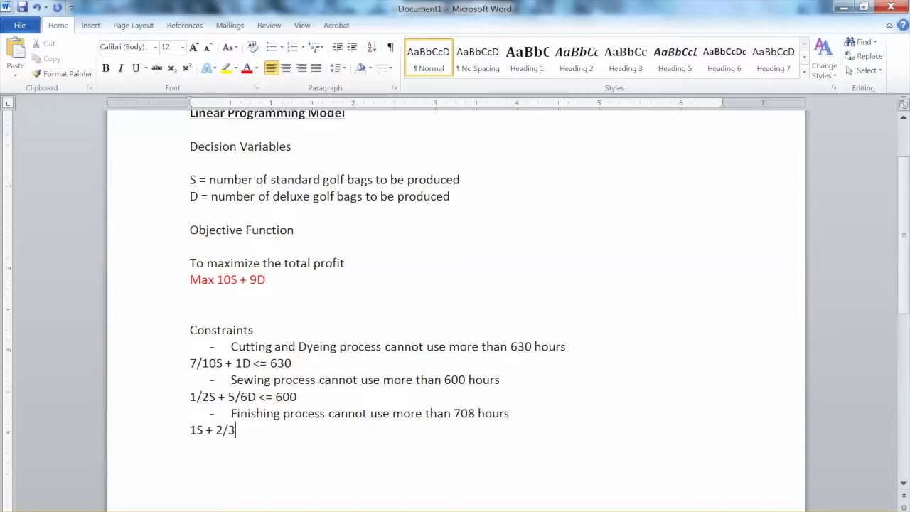
pyautogui.write('D <=707')
pyautogui.press('BackSpace')
pyautogui.write('8')
# Add the inspection and packaging bullet and constraint 1/10S + 1/4D <=135, then blank lines.
pyautogui.write('Inspection and packaging process cannot use more than 13')
pyautogui.write('hours')
pyautogui.press('Return')
pyautogui.press('Return')
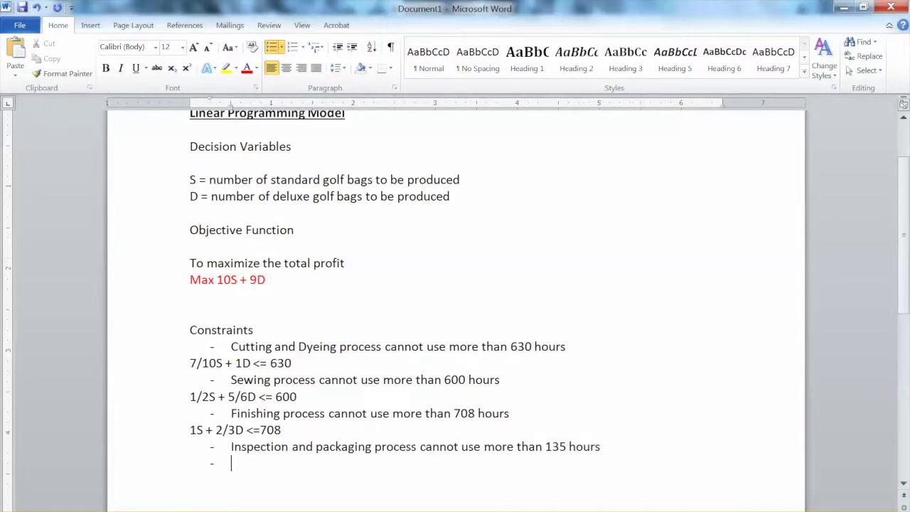
pyautogui.write('1/0')
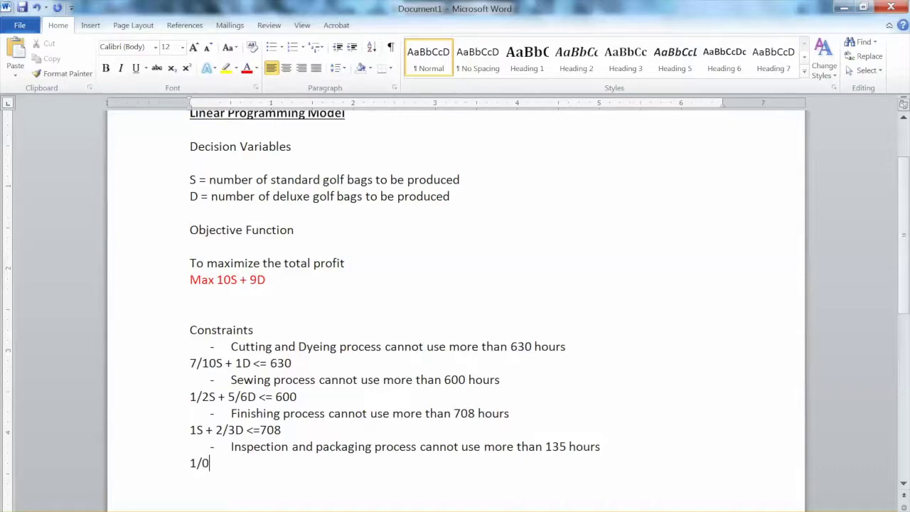
pyautogui.press('BackSpace')
pyautogui.write('10S')
pyautogui.write('+ 1/4D <=')
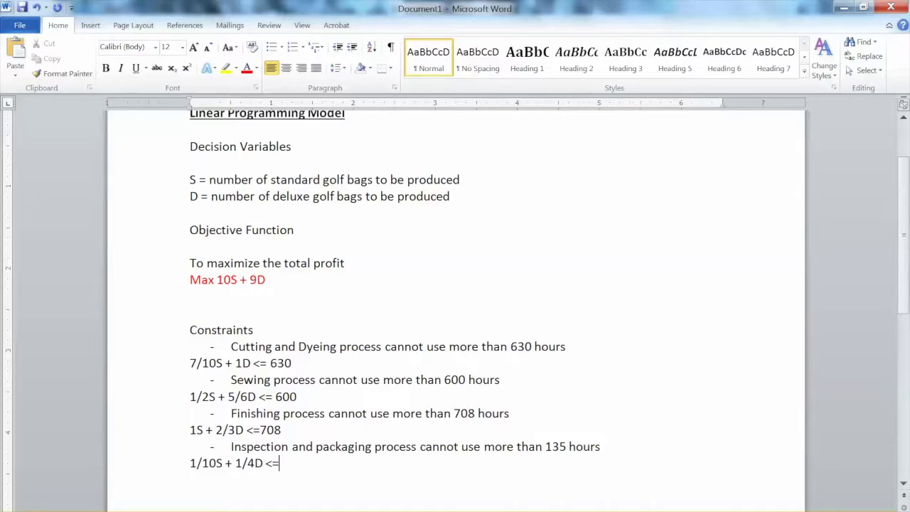
pyautogui.write('135')
pyautogui.press('Return')
pyautogui.press('Return')
pyautogui.press('Return')
# Type the 'Linear Programming Model' heading and colour all four constraint inequalities red.
pyautogui.write('Line')
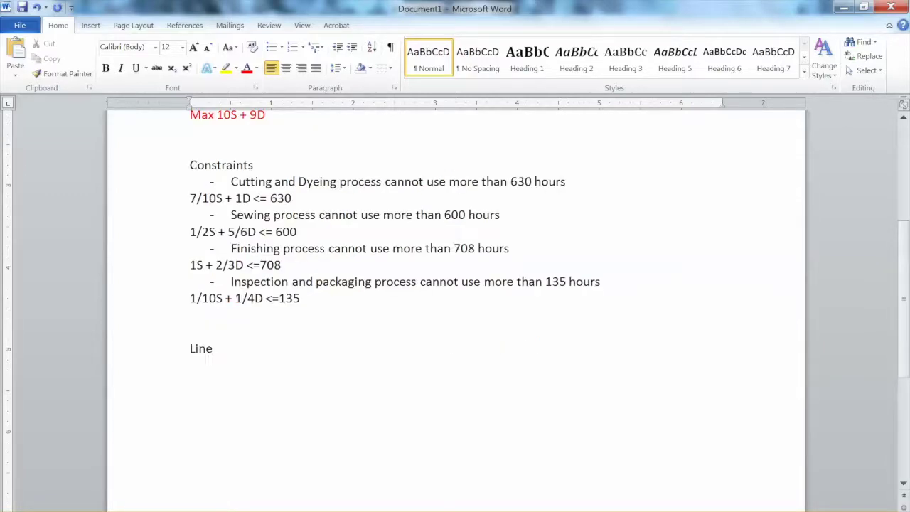
pyautogui.write('ar Programming Model')
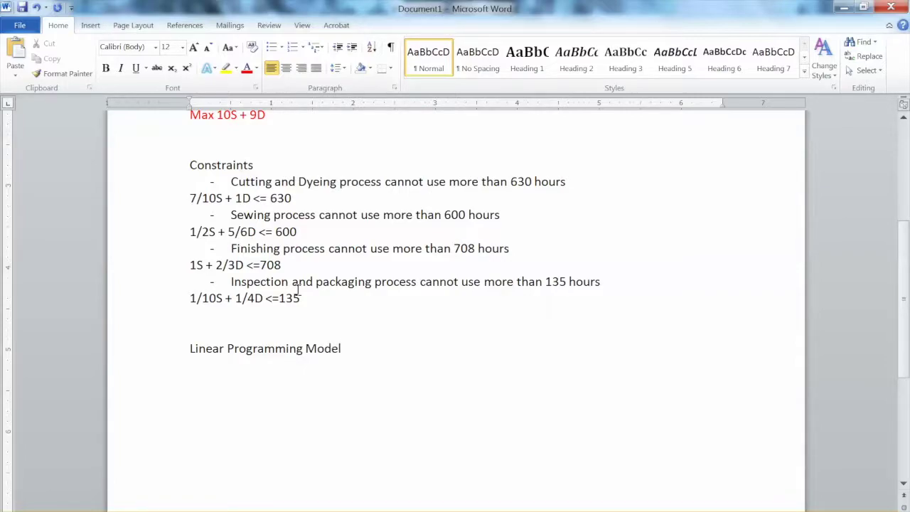
pyautogui.click(163, 199)
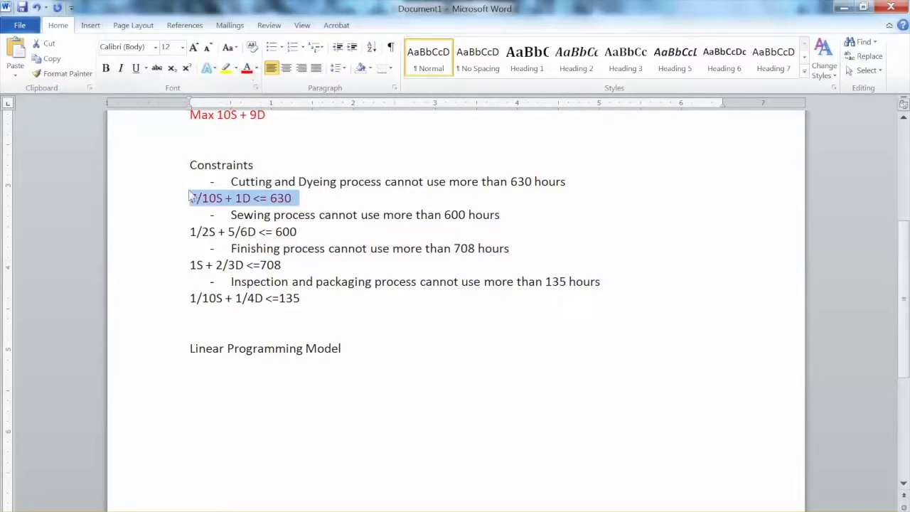
pyautogui.click(171, 232)
pyautogui.click(247, 67)
pyautogui.click(174, 267)
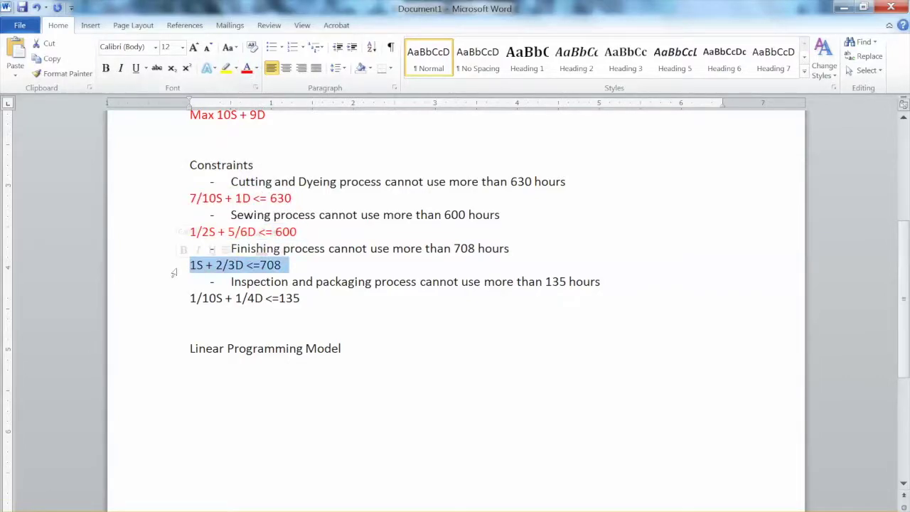
pyautogui.click(246, 67)
pyautogui.click(178, 300)
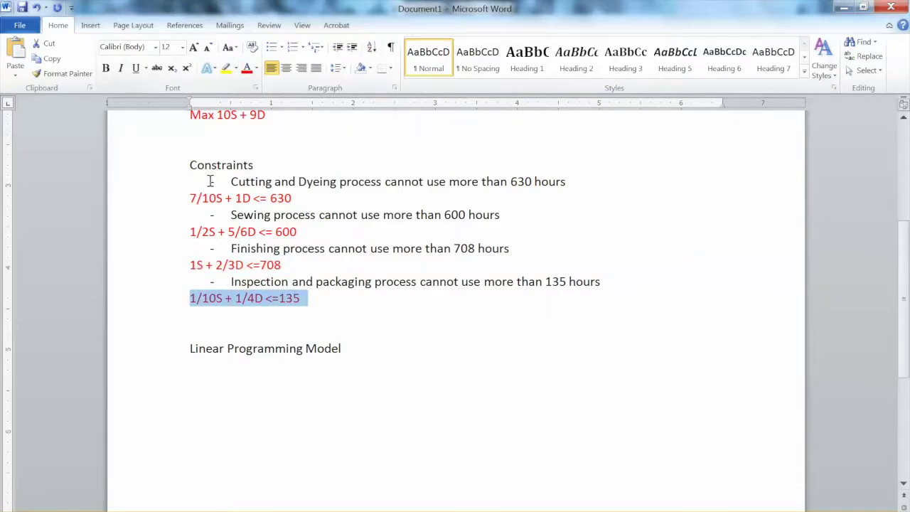
pyautogui.click(155, 118)
pyautogui.hotkey('ctrl', 'c')
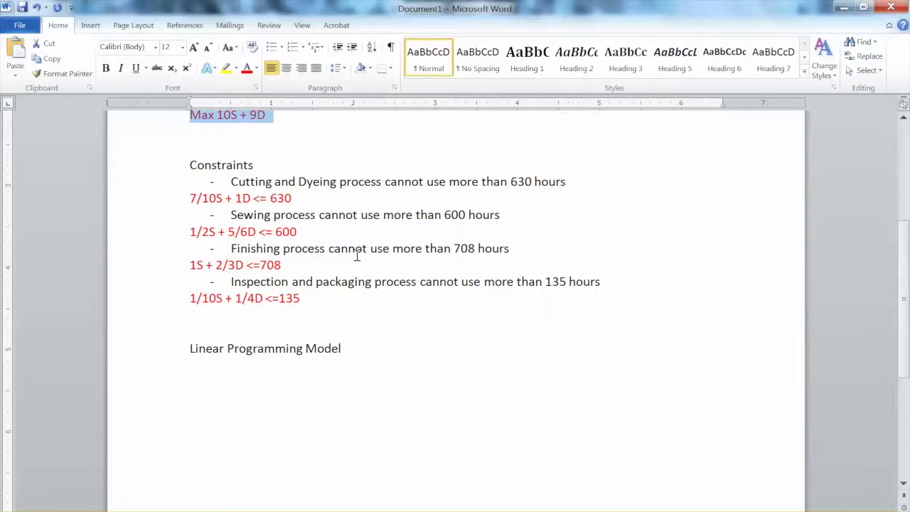
pyautogui.click(270, 397)
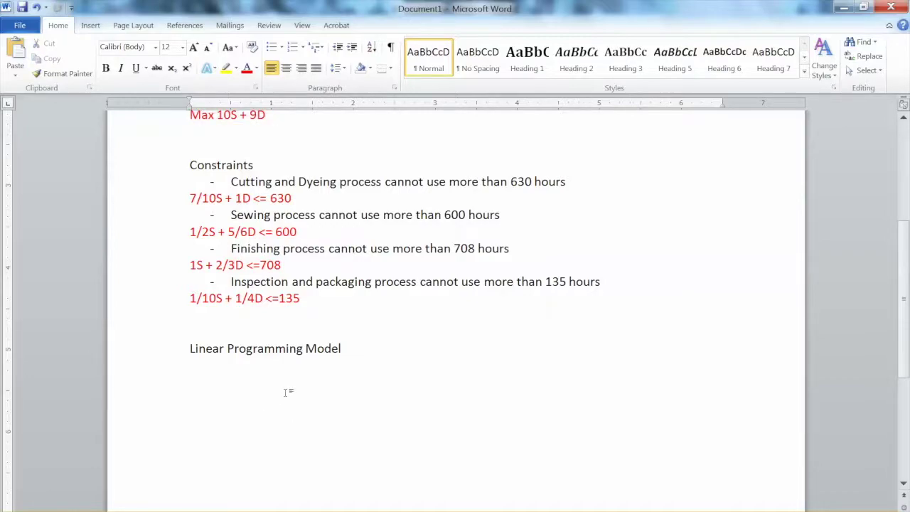
# Under the heading, paste Max 10S + 9D indented and type 'subject to' below it.
pyautogui.hotkey('ctrl', 'v')
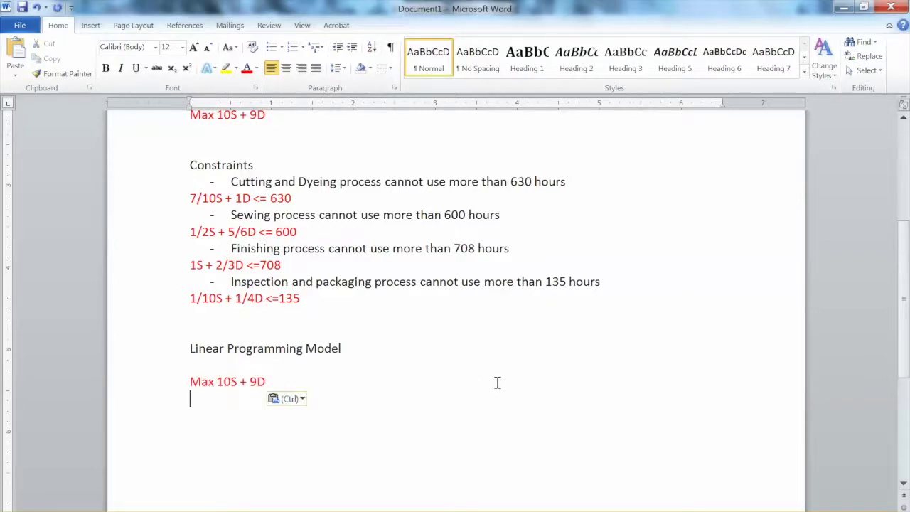
pyautogui.click(189, 381)
pyautogui.press('Tab')
pyautogui.click(297, 407)
pyautogui.write('subject to')
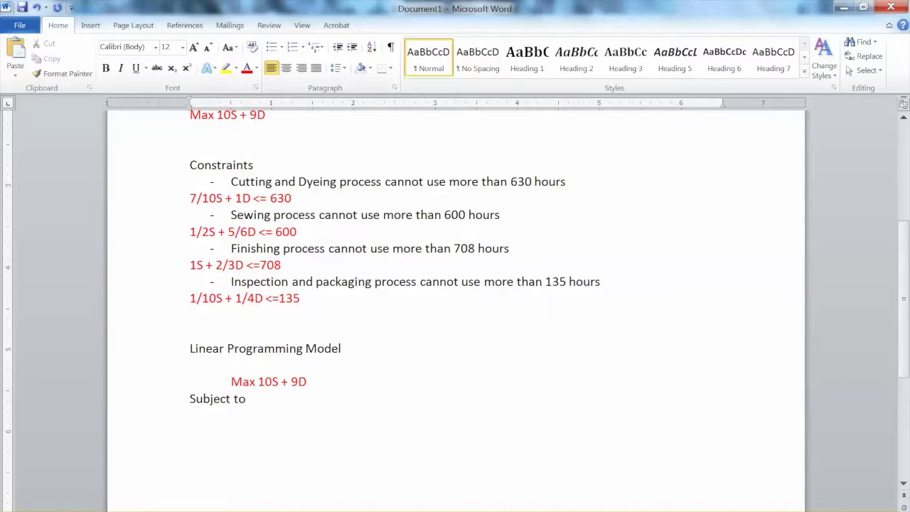
# Copy the four constraints (630, 600, 708, 135 hours) beneath 'subject to'.
pyautogui.click(134, 203)
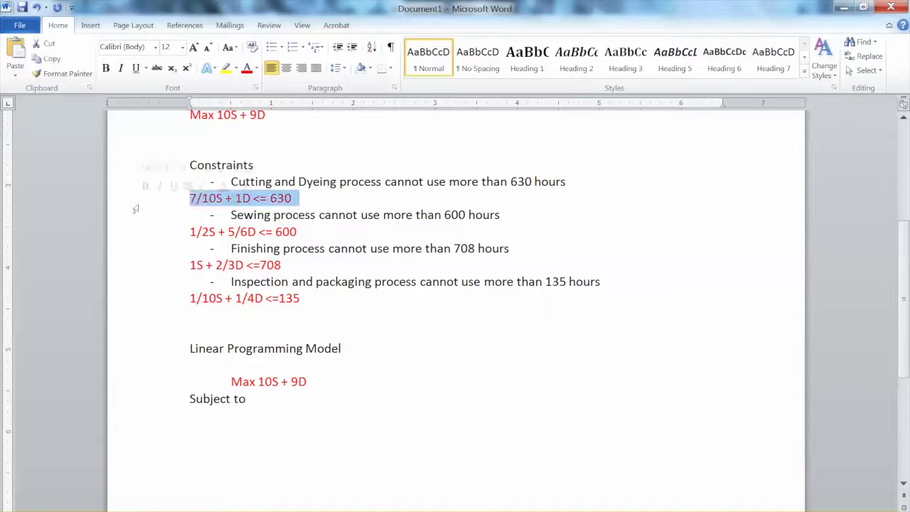
pyautogui.hotkey('ctrl', 'c')
pyautogui.click(270, 417)
pyautogui.hotkey('ctrl', 'v')
pyautogui.click(164, 236)
pyautogui.hotkey('ctrl', 'c')
pyautogui.click(230, 430)
pyautogui.hotkey('ctrl', 'v')
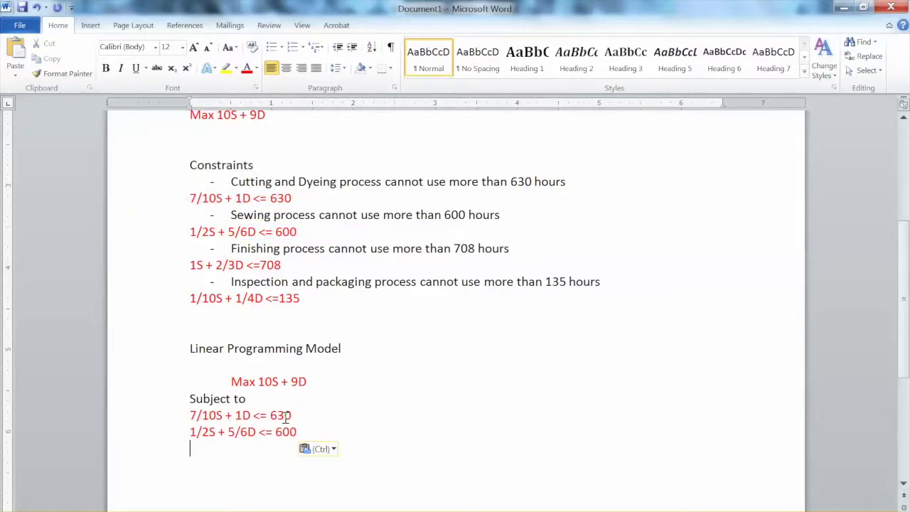
pyautogui.click(149, 266)
pyautogui.hotkey('ctrl', 'c')
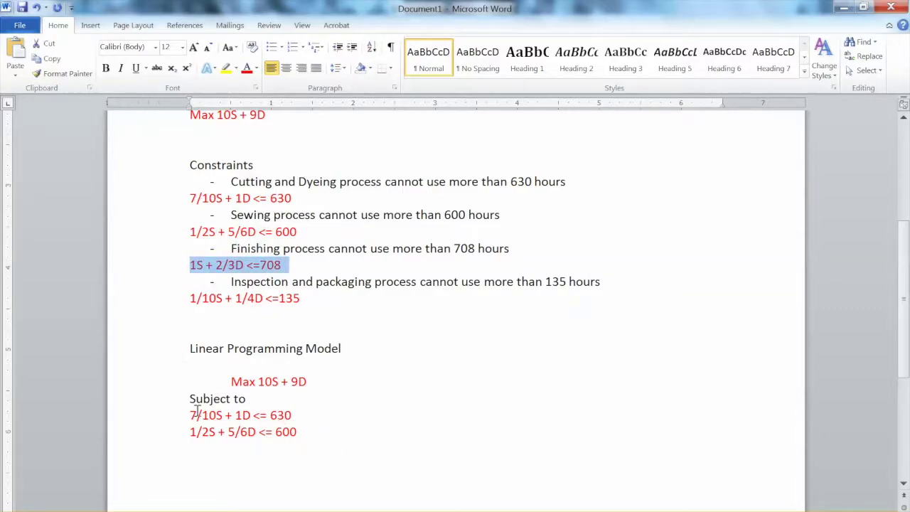
pyautogui.click(206, 448)
pyautogui.hotkey('ctrl', 'v')
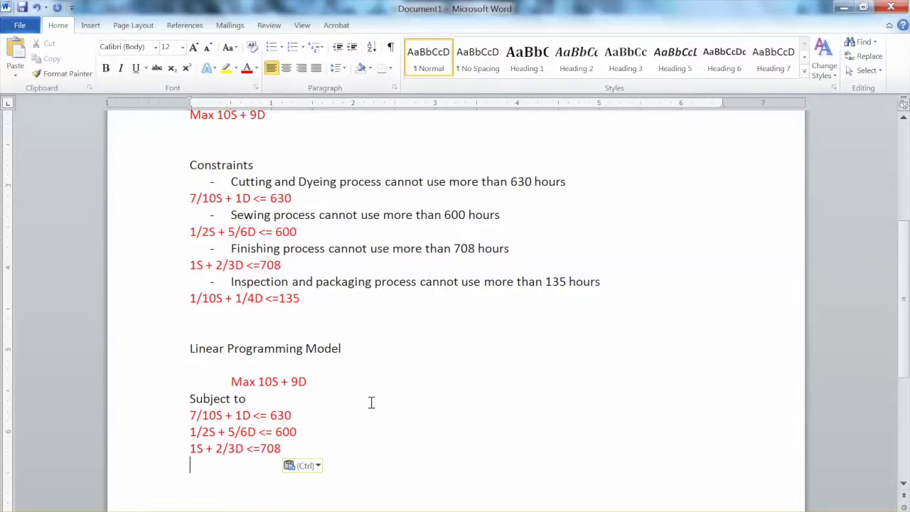
pyautogui.click(156, 297)
pyautogui.hotkey('ctrl', 'c')
pyautogui.click(193, 466)
pyautogui.hotkey('ctrl', 'v')
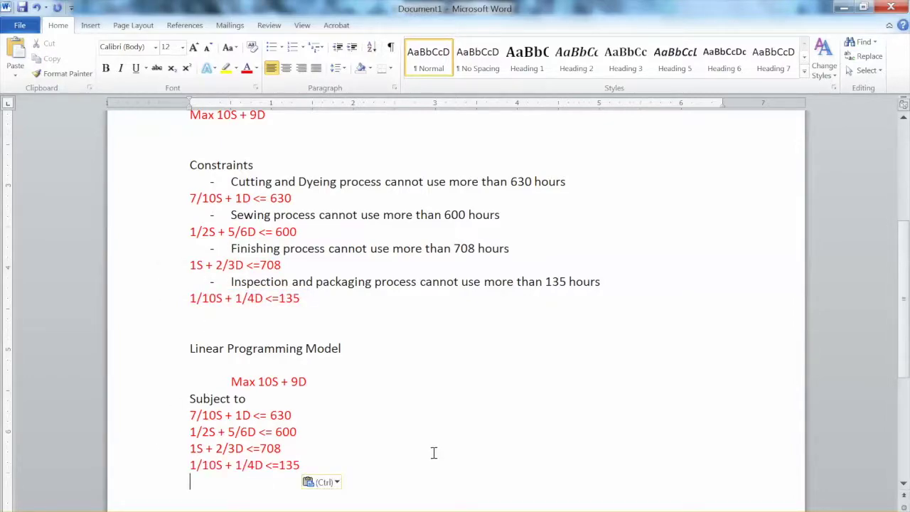
# Indent the four pasted constraint lines with Tab.
pyautogui.moveTo(187, 415); pyautogui.dragTo(304, 462)
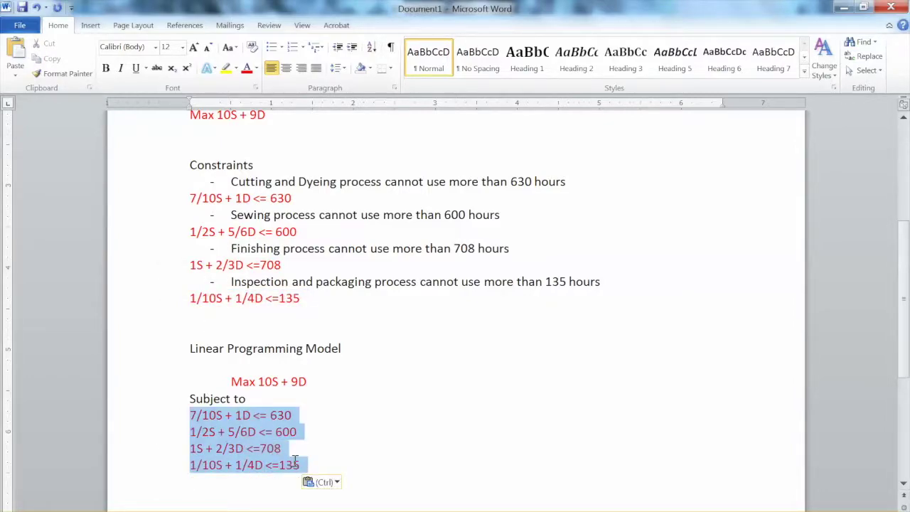
pyautogui.press('Tab')
pyautogui.click(420, 430)
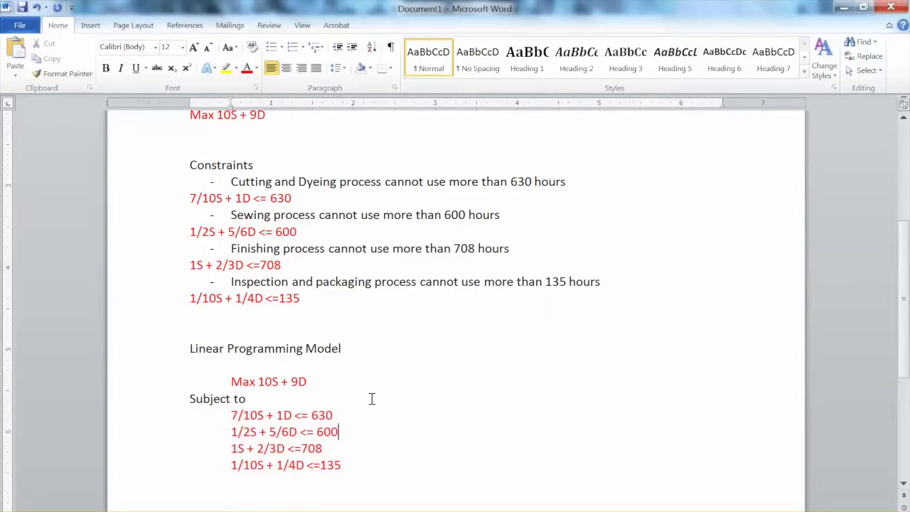
pyautogui.scroll(-2, 370, 396)
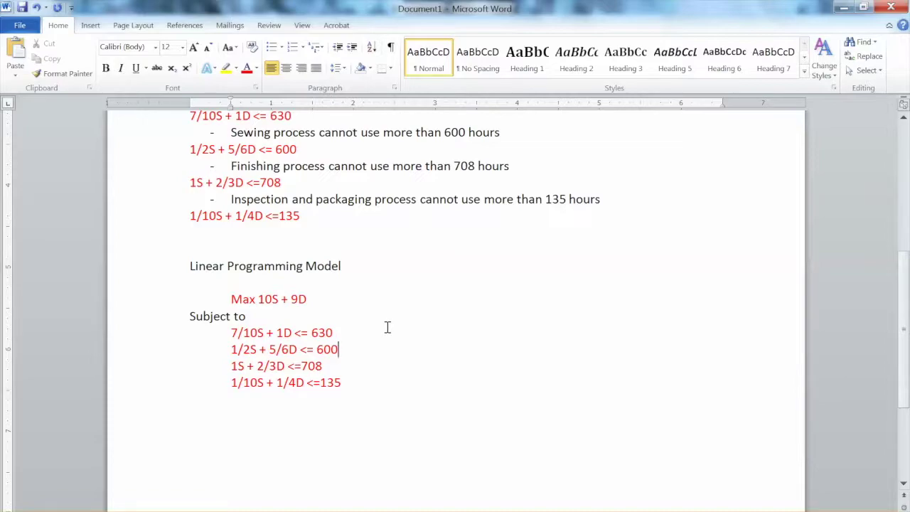
# Add 'S,D >=0' on a new line below the last constraint and review the finished compact model.
pyautogui.click(370, 382)
pyautogui.write('S,D >=0')
pyautogui.scroll(7, 374, 385)
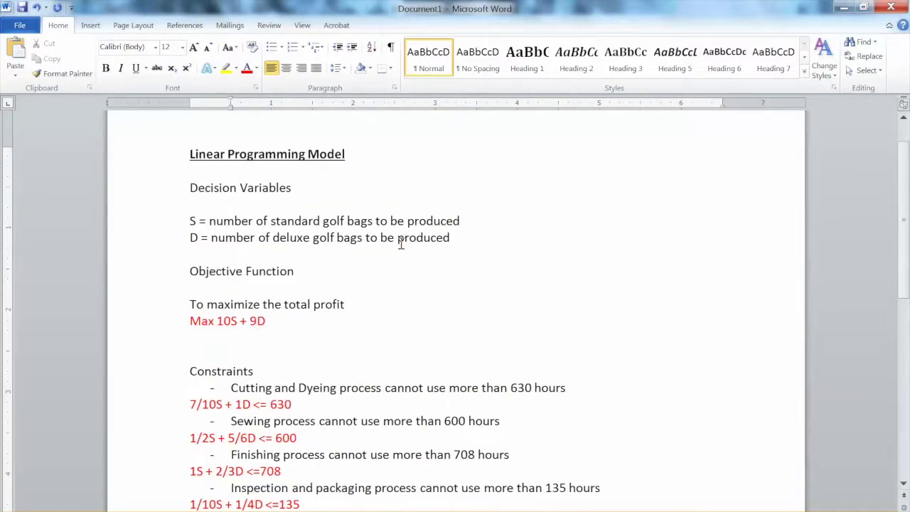
pyautogui.scroll(-8, 471, 307)
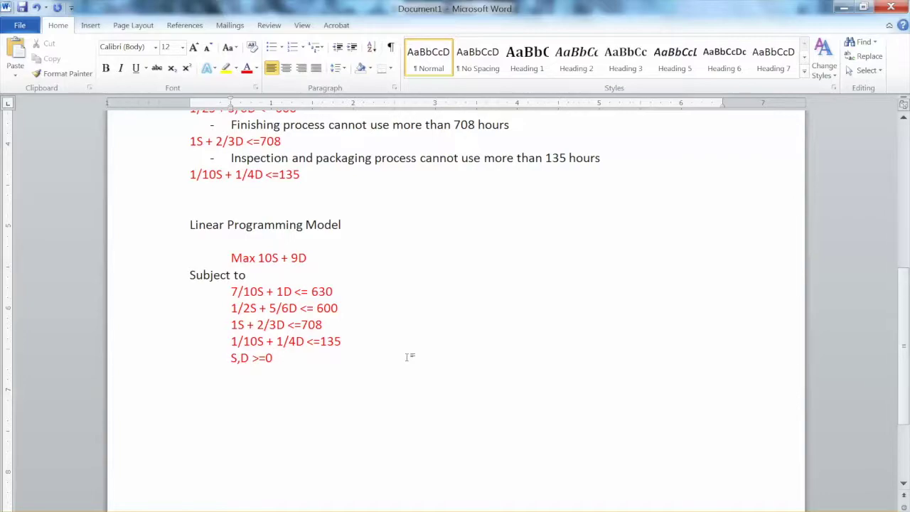
pyautogui.moveTo(150, 258); pyautogui.dragTo(156, 355)
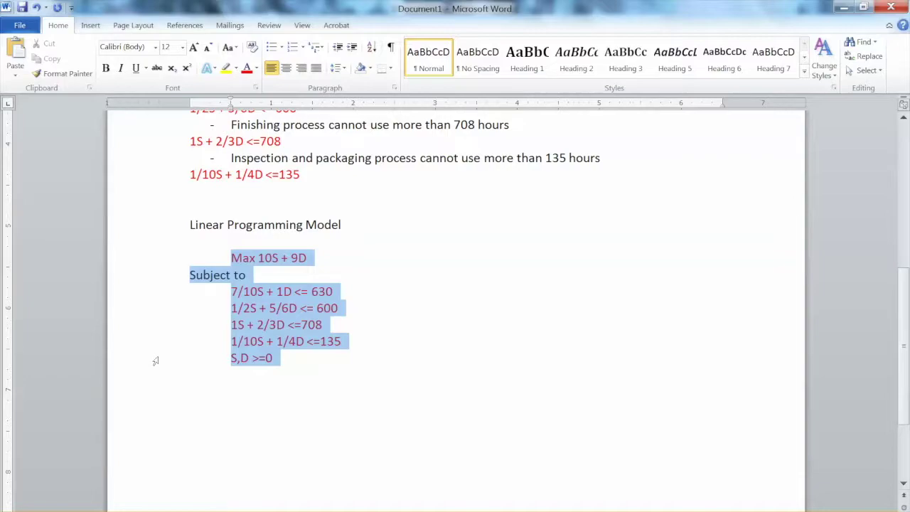
pyautogui.click(340, 364)
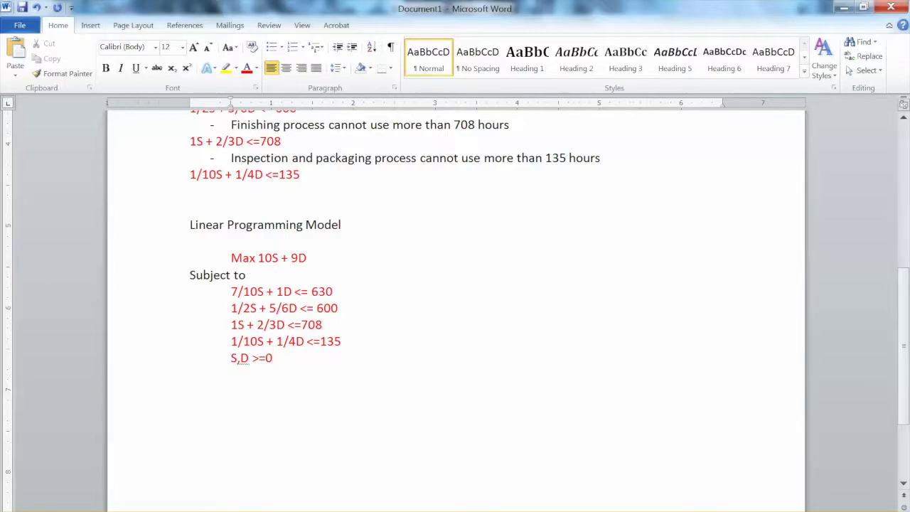
pyautogui.click(168, 509)
# Switch to LP model.docx and scroll to its general model: Max Σ piXi subject to Σ hijXi ≤ Hj.
pyautogui.click(118, 498)
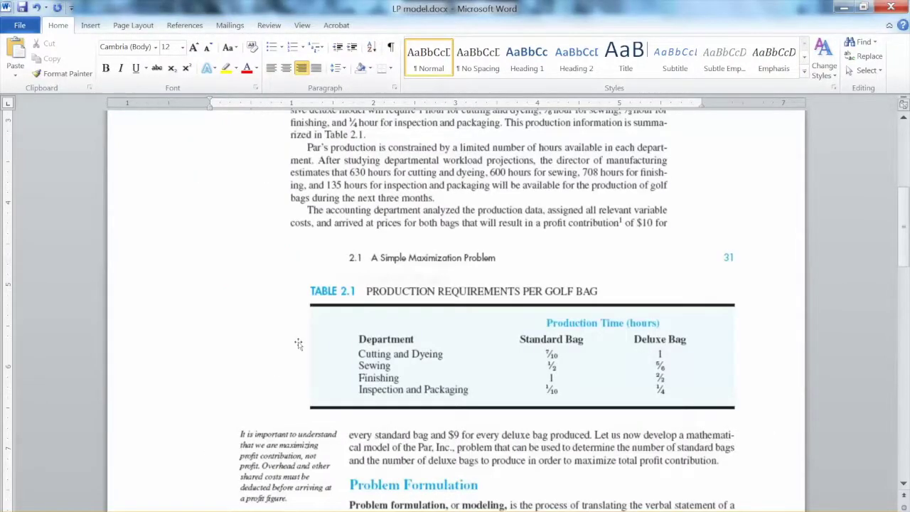
pyautogui.scroll(-8, 300, 343)
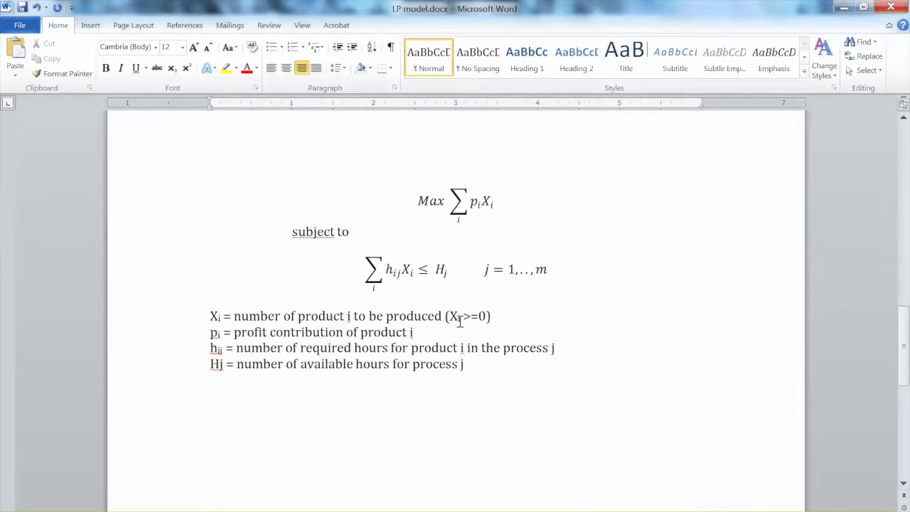